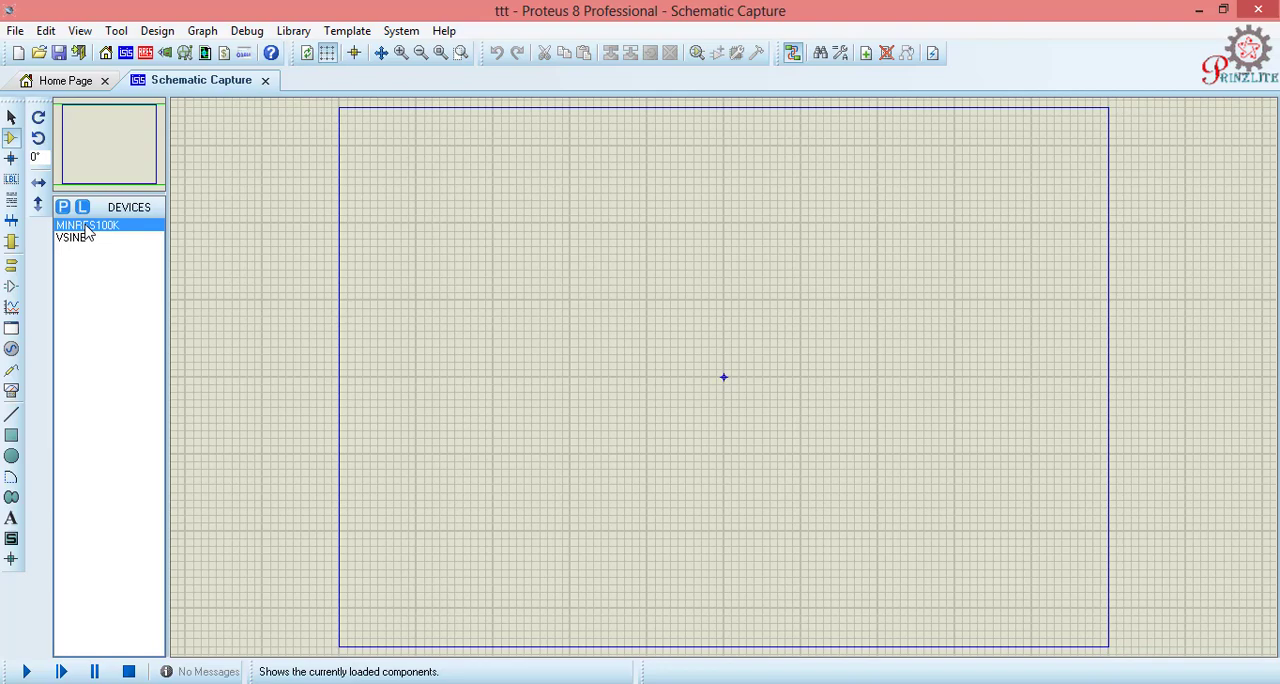
- Find bridge parts in the device library with the keyword "bridge" and pick the 2W04G single-phase rectifier (400V, 2A)
left_click(697, 54)
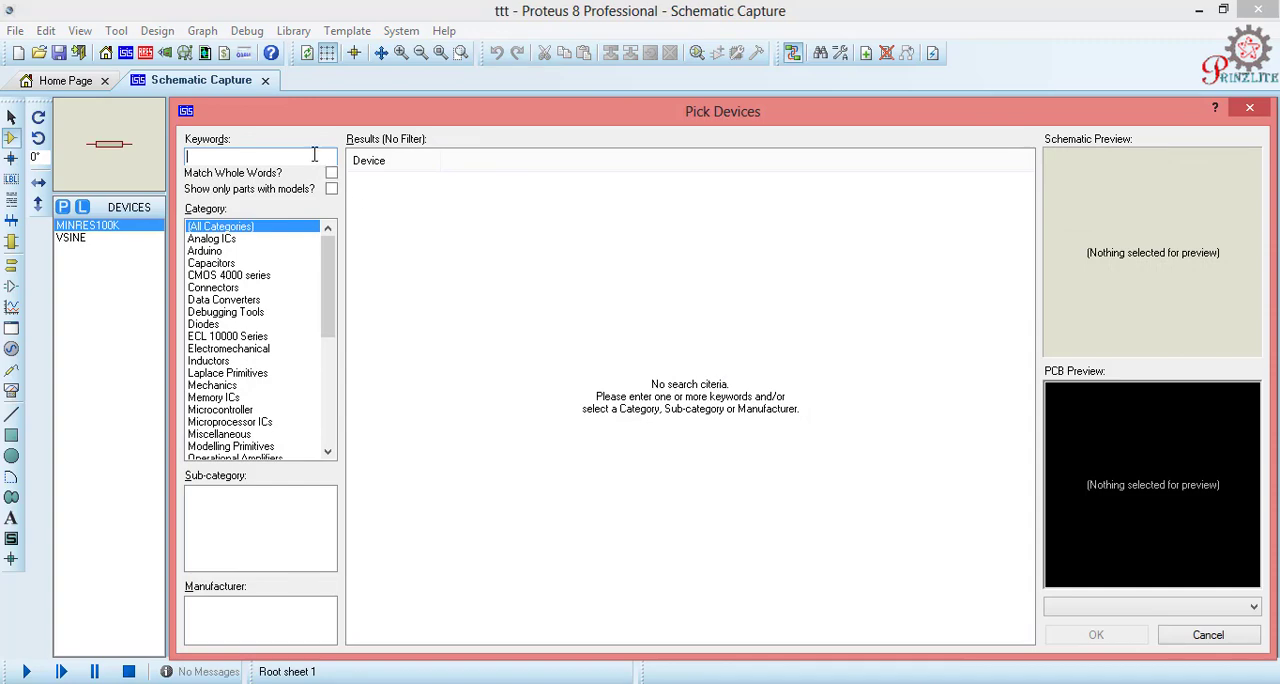
type("bridge")
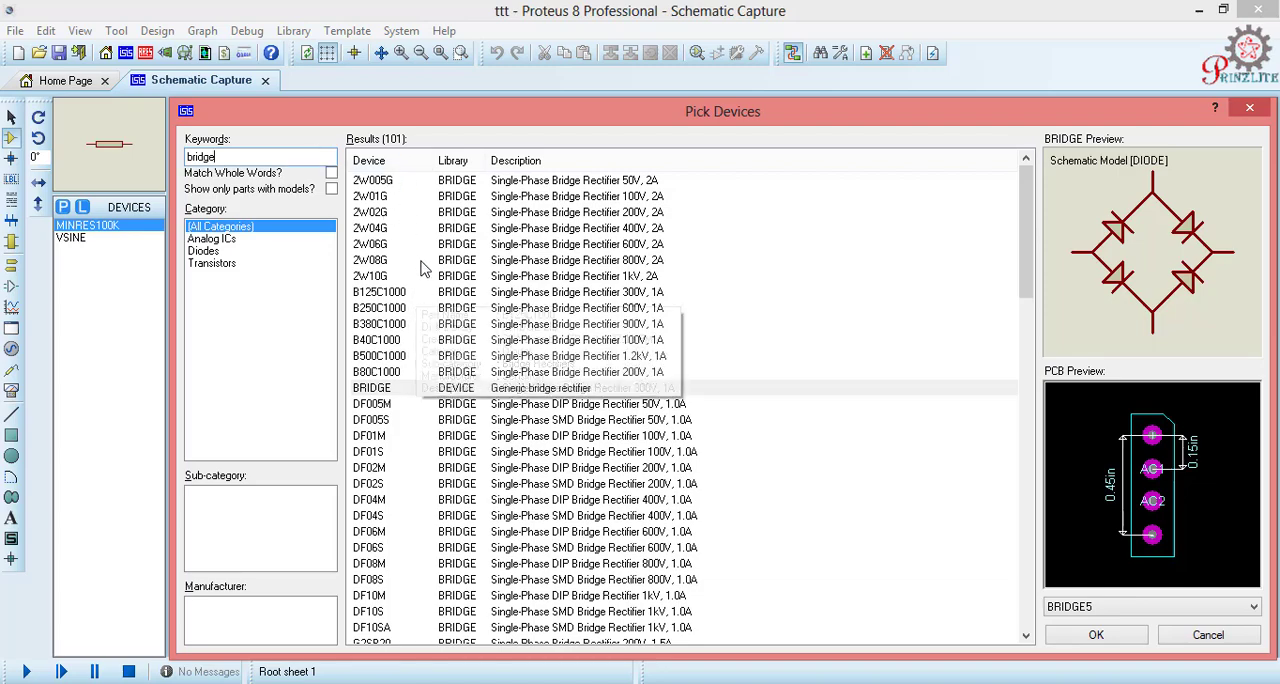
left_click_drag(431, 111, 337, 75)
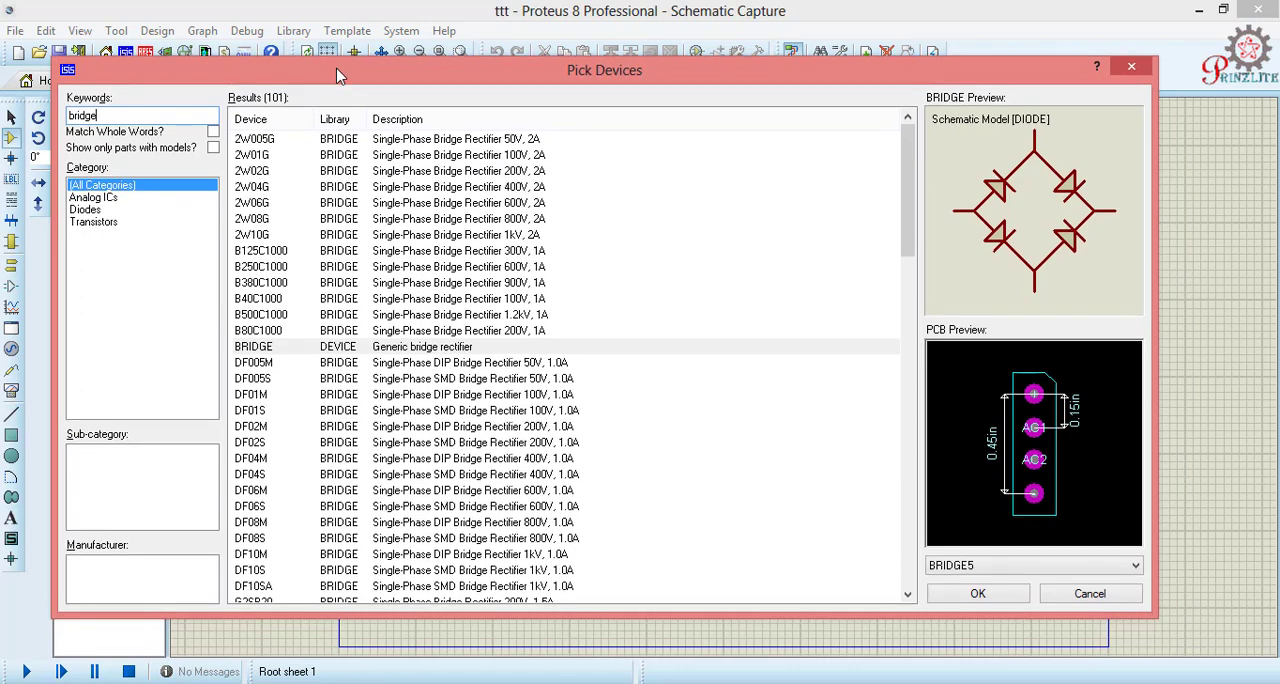
left_click(513, 190)
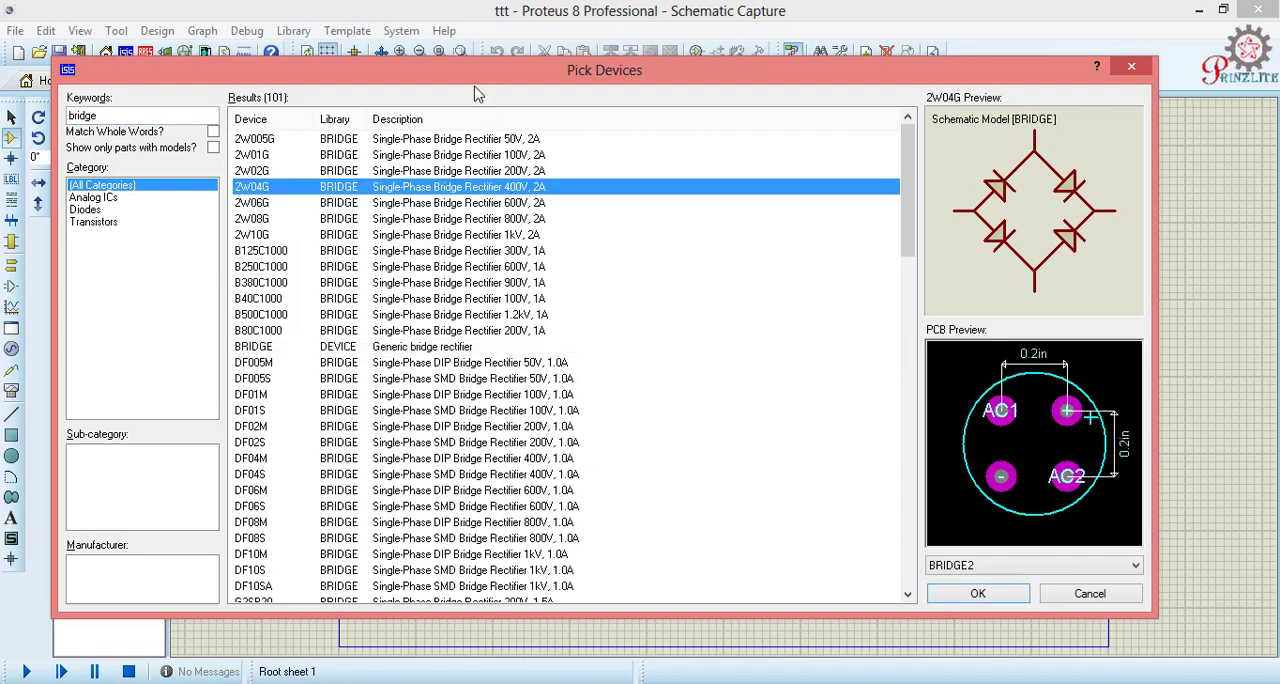
left_click_drag(478, 76, 616, 88)
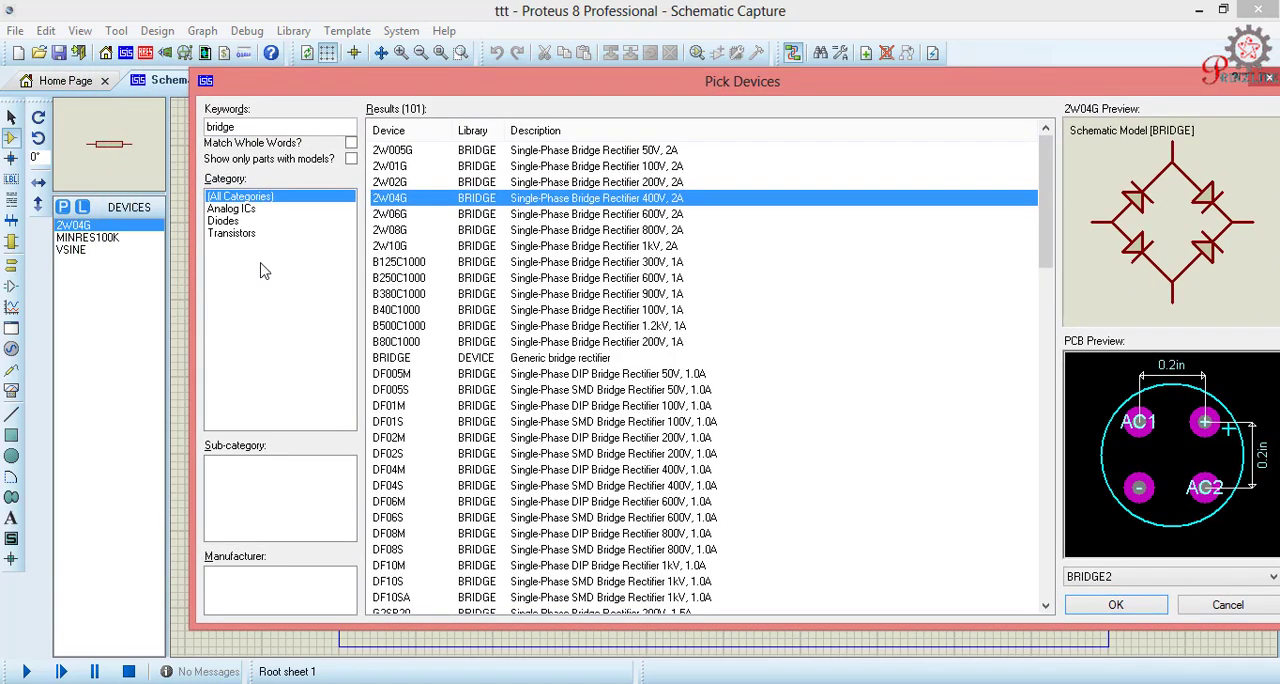
left_click(1116, 605)
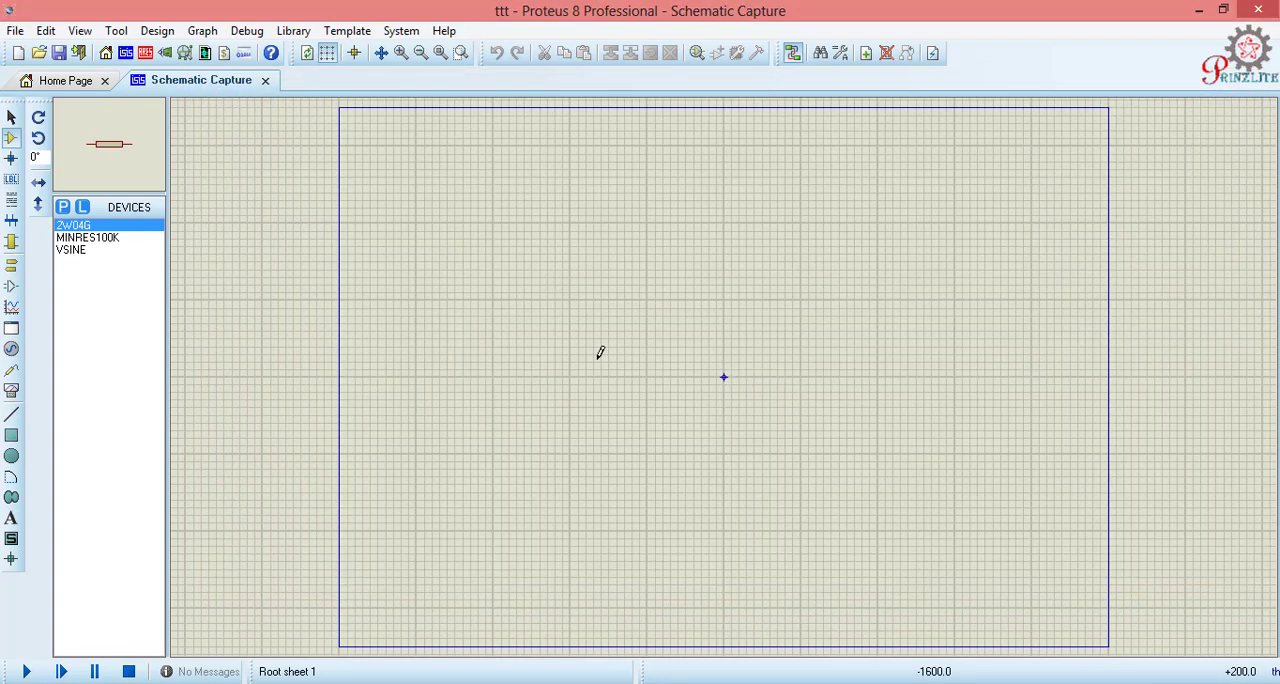
- Place the 2W04G bridge rectifier in the upper-left area of the schematic sheet
left_click(87, 227)
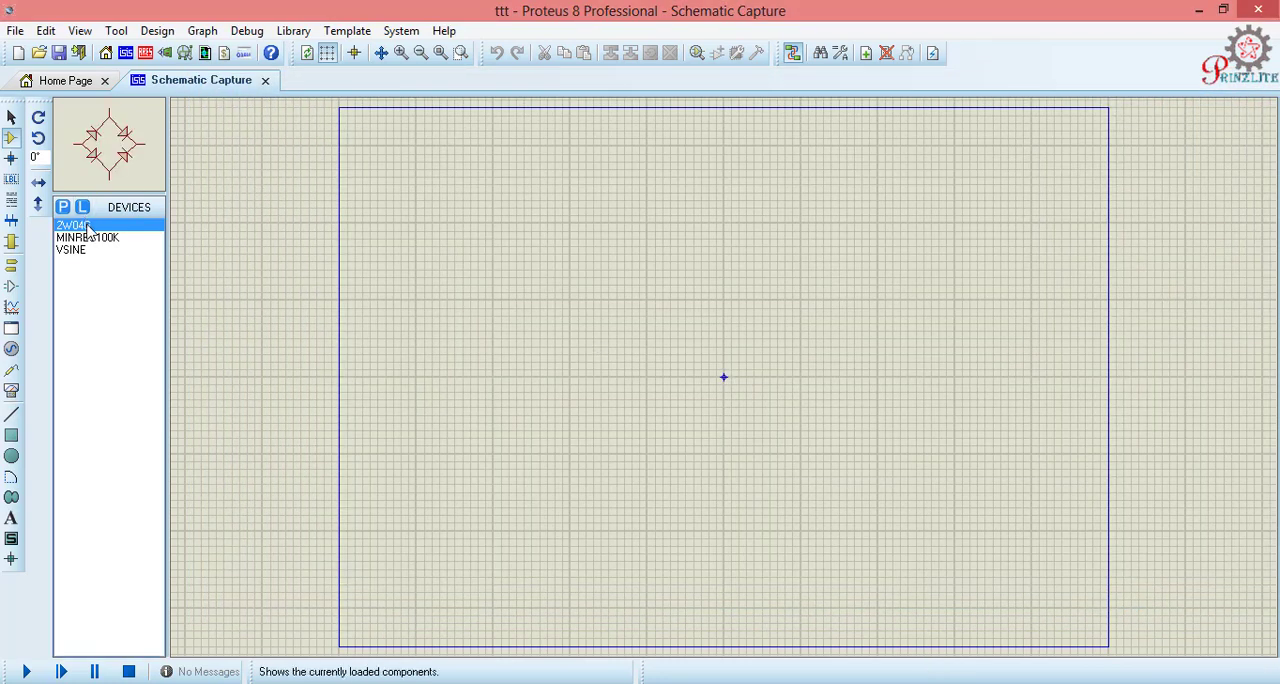
left_click(461, 229)
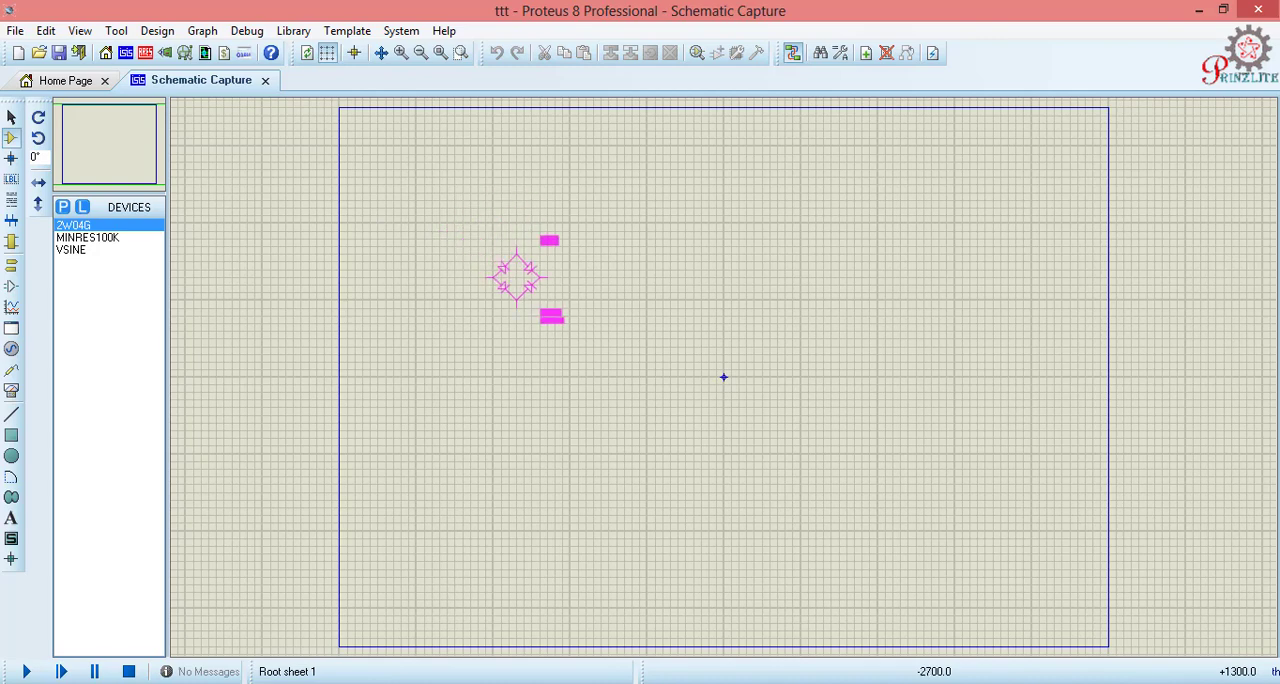
left_click(532, 300)
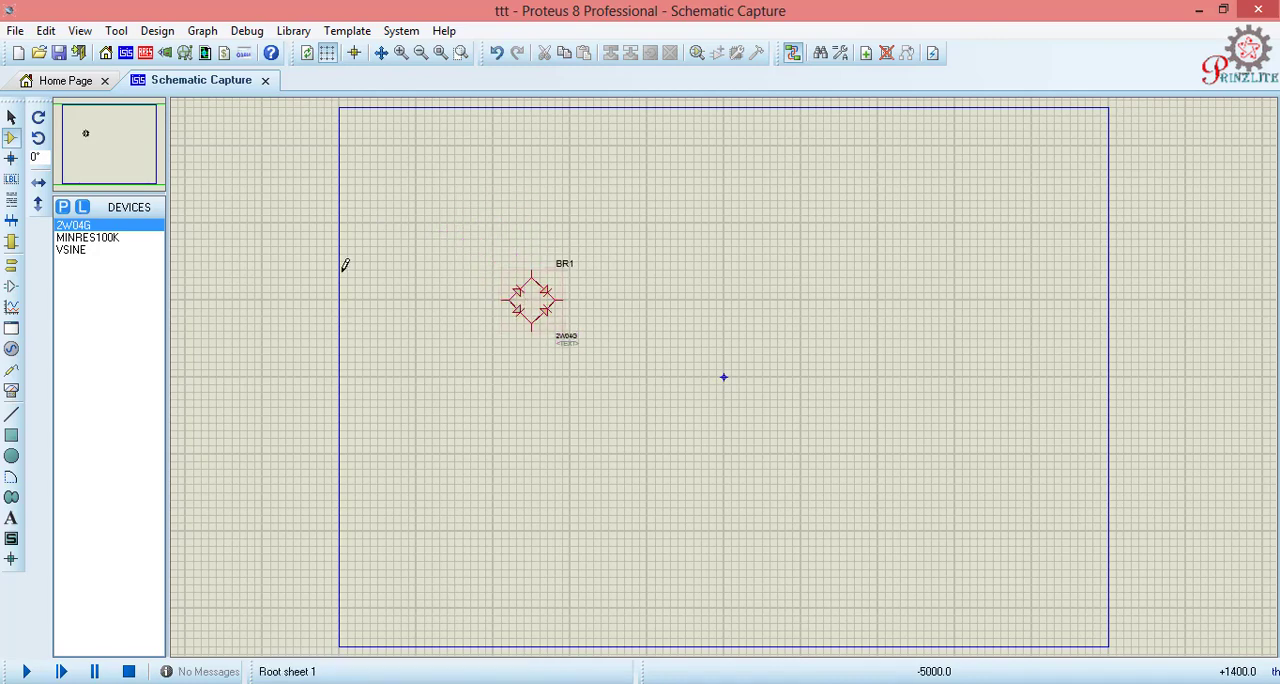
- Place a MINRES100K resistor to the right of the bridge rectifier and a VSINE source to its left
left_click(78, 238)
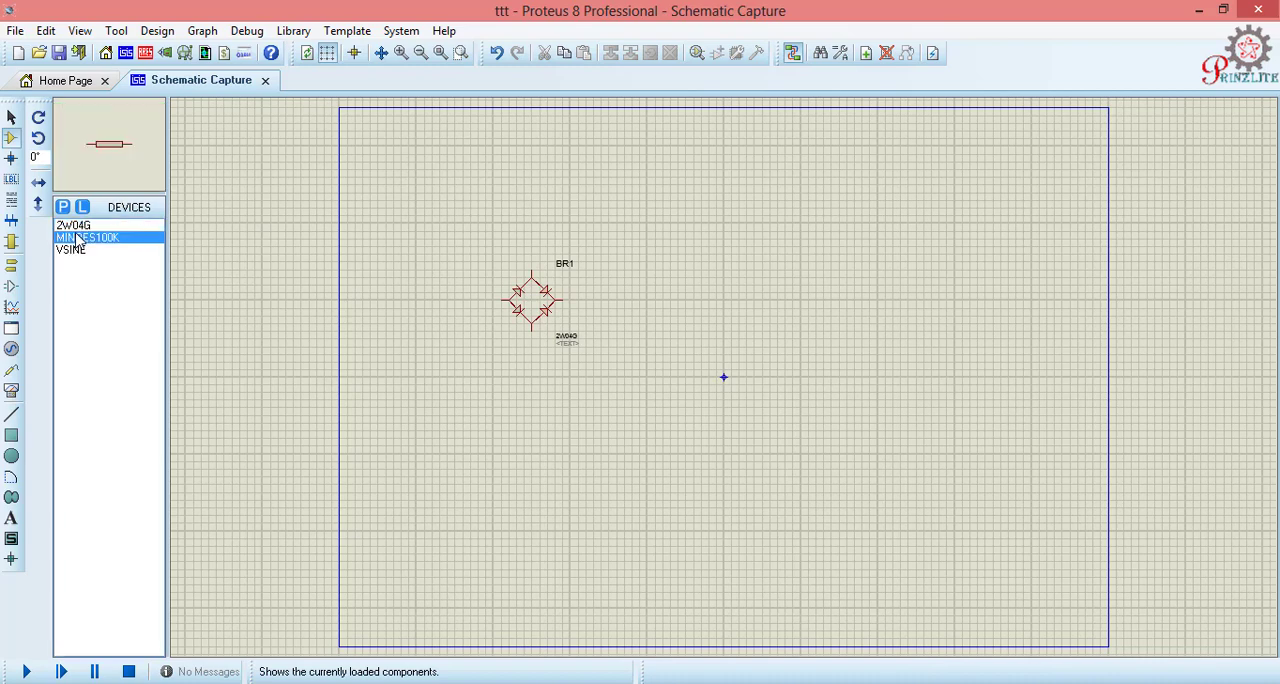
left_click(700, 304)
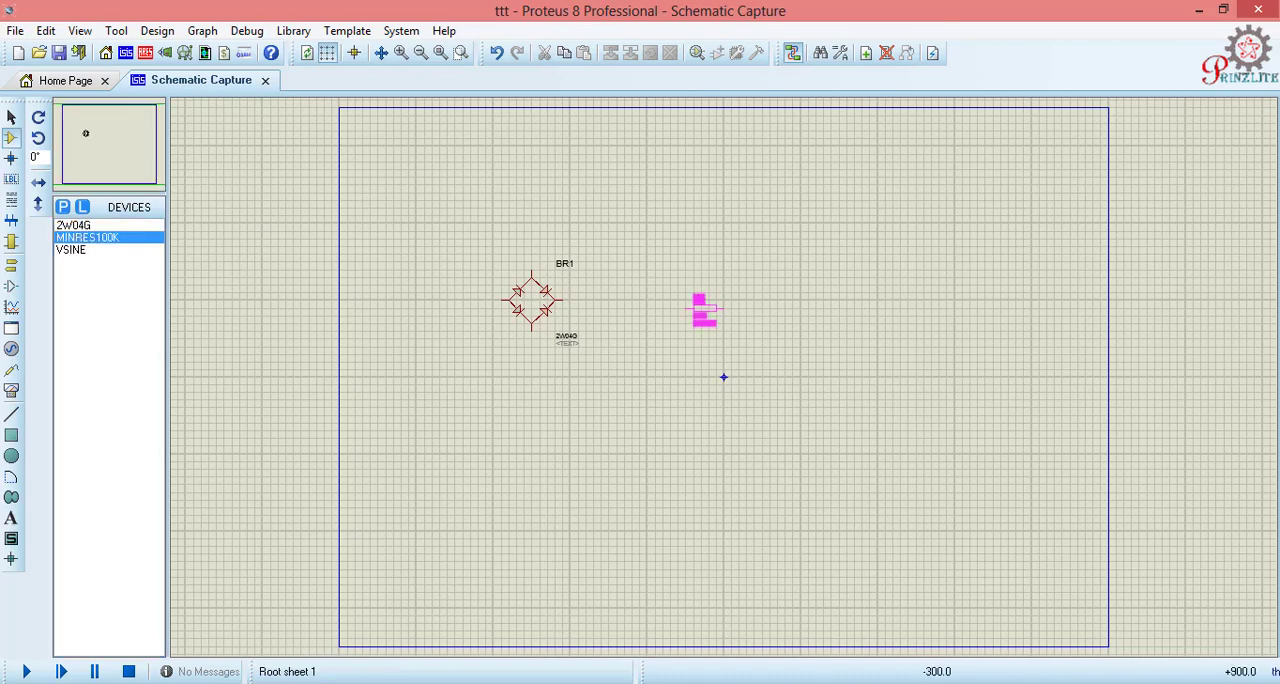
left_click(705, 306)
left_click(70, 251)
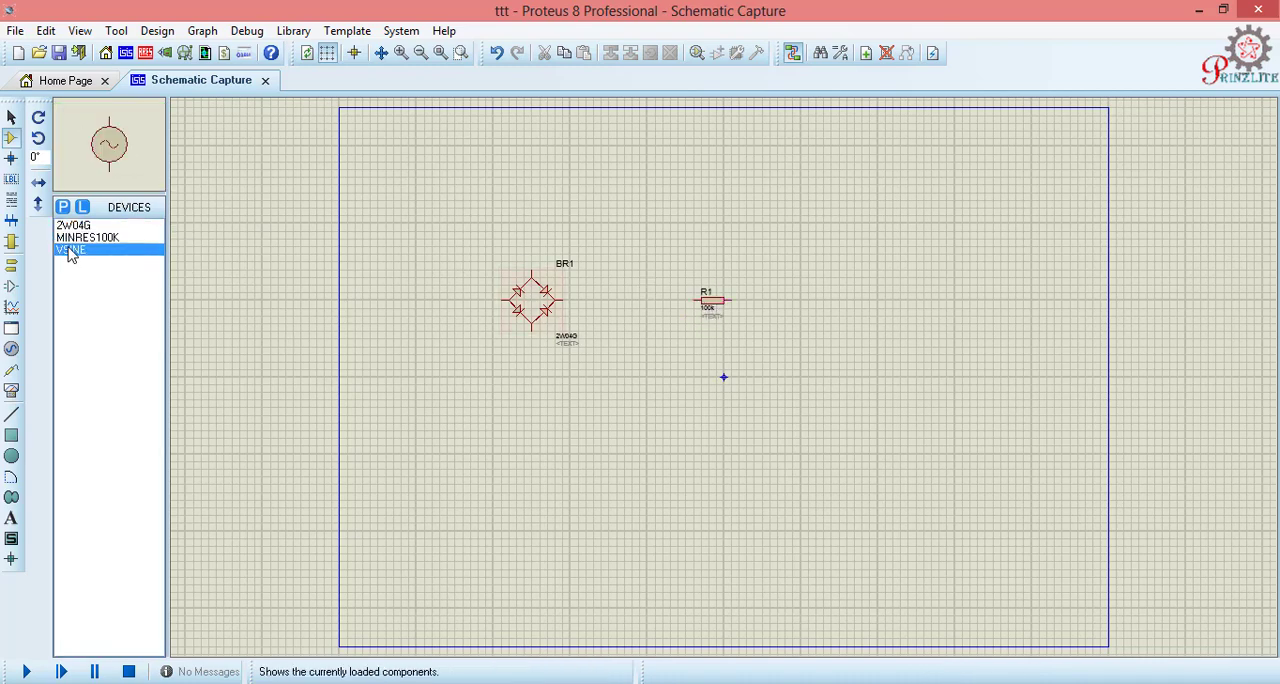
left_click(438, 314)
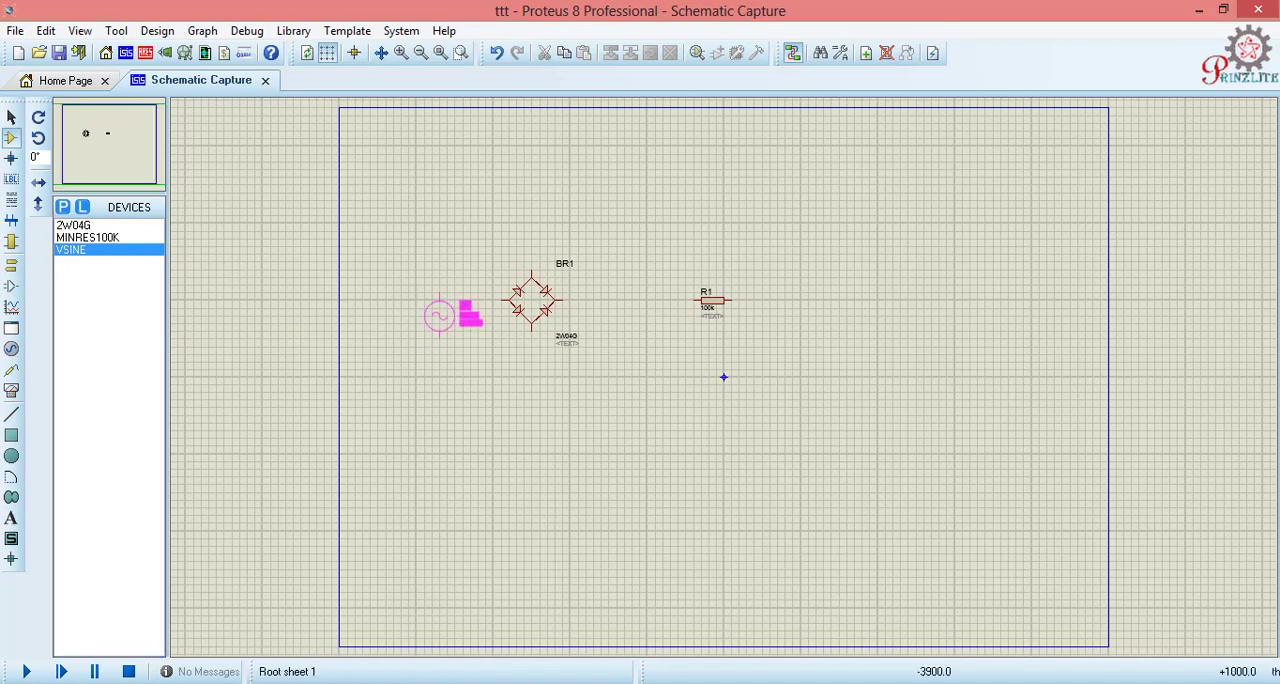
left_click(424, 300)
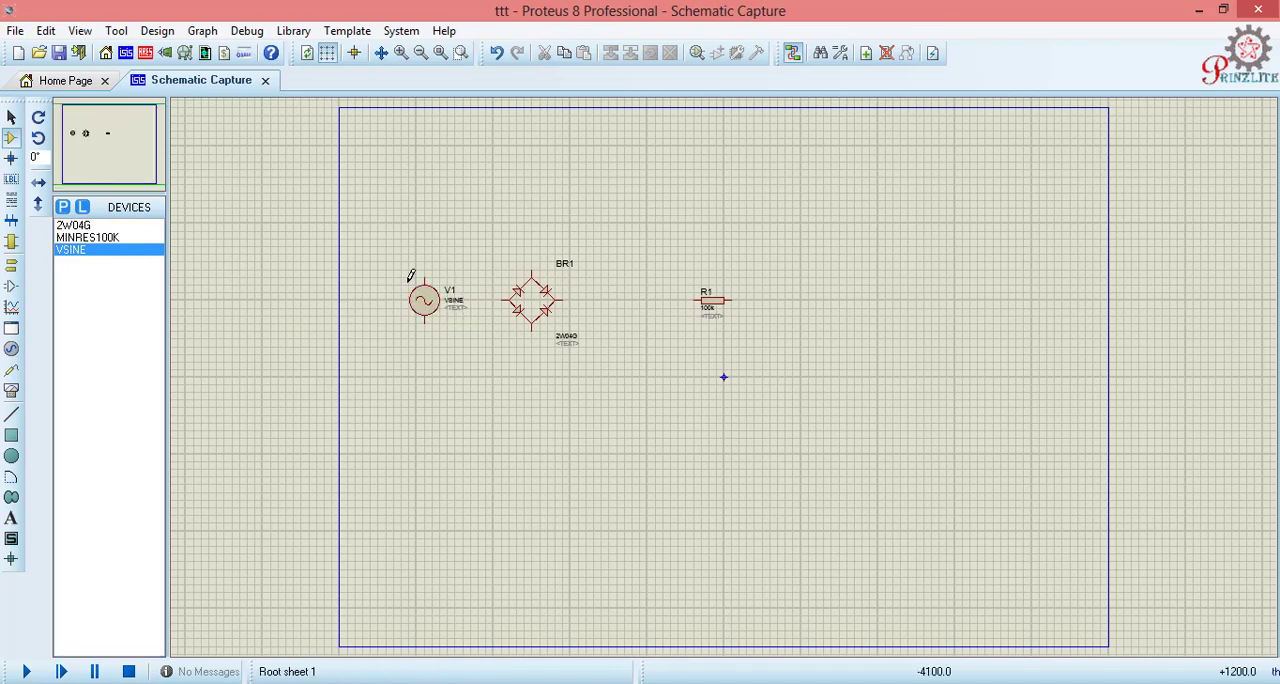
- Rotate resistor R1 clockwise so it stands vertically and move it slightly closer to the bridge rectifier
right_click(722, 306)
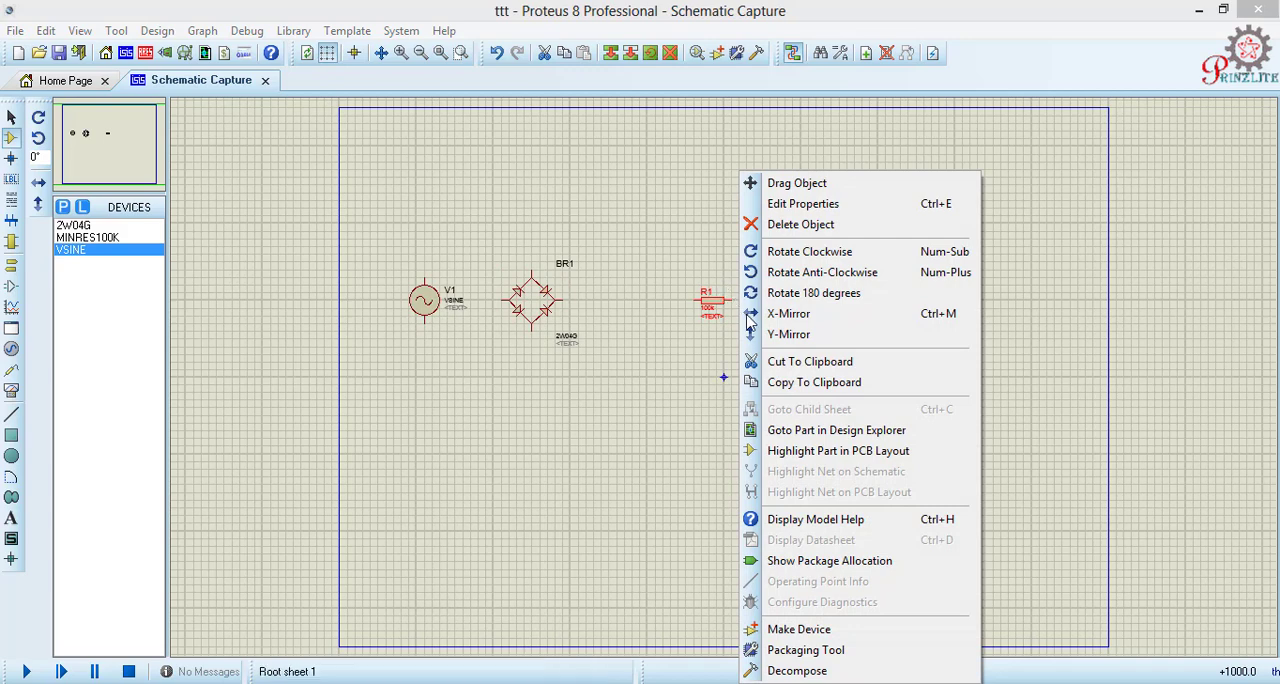
left_click(808, 252)
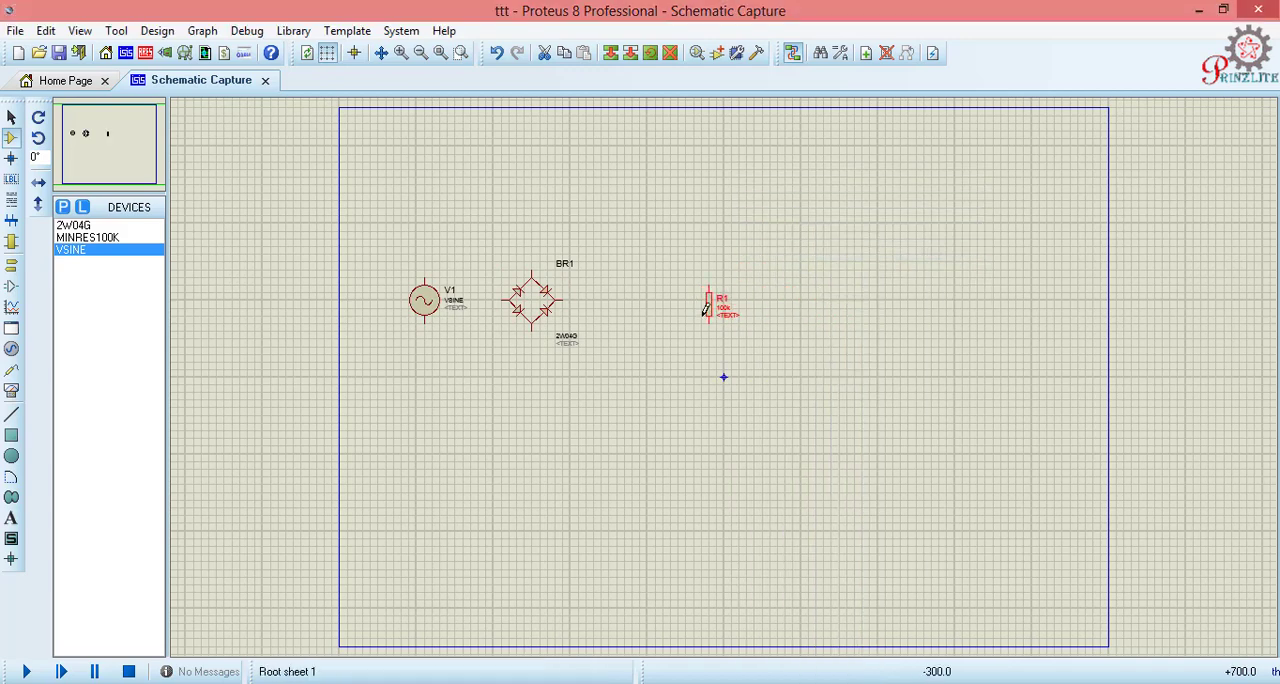
left_click_drag(707, 310, 678, 308)
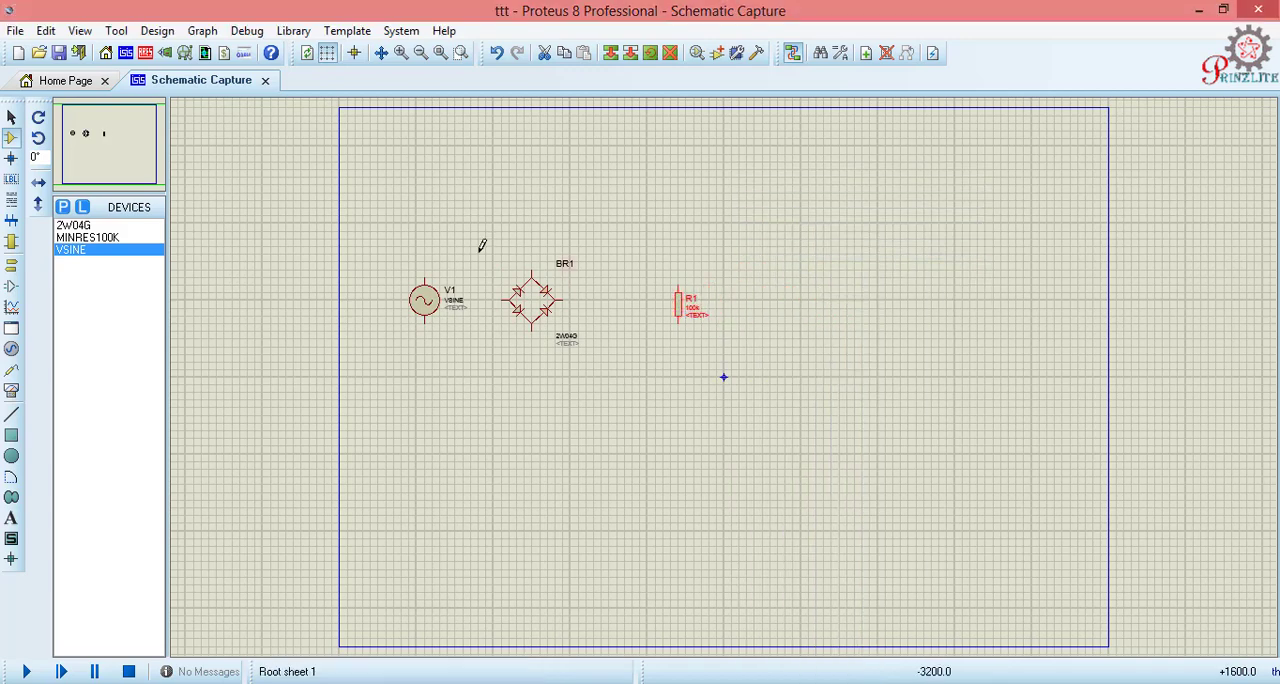
left_click(514, 237)
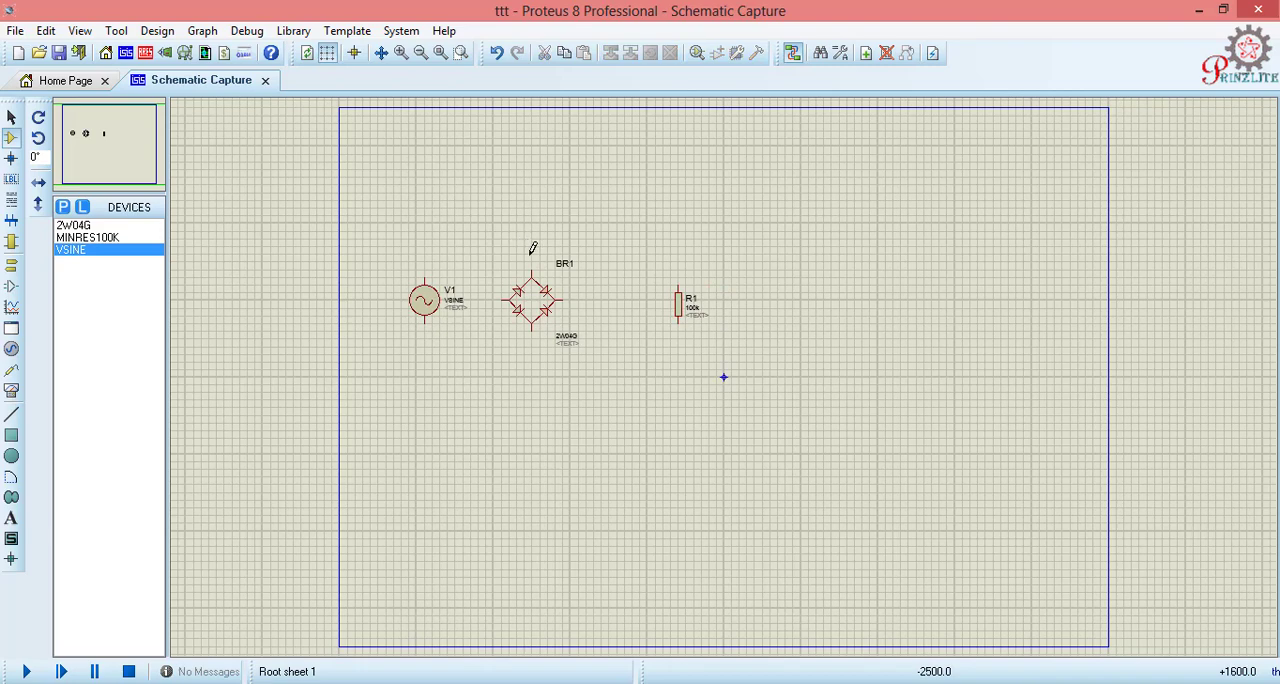
- Wire both terminals of the sine source V1 to the upper and lower AC pins of bridge BR1
left_click(540, 268)
left_click(517, 247)
left_click(425, 284)
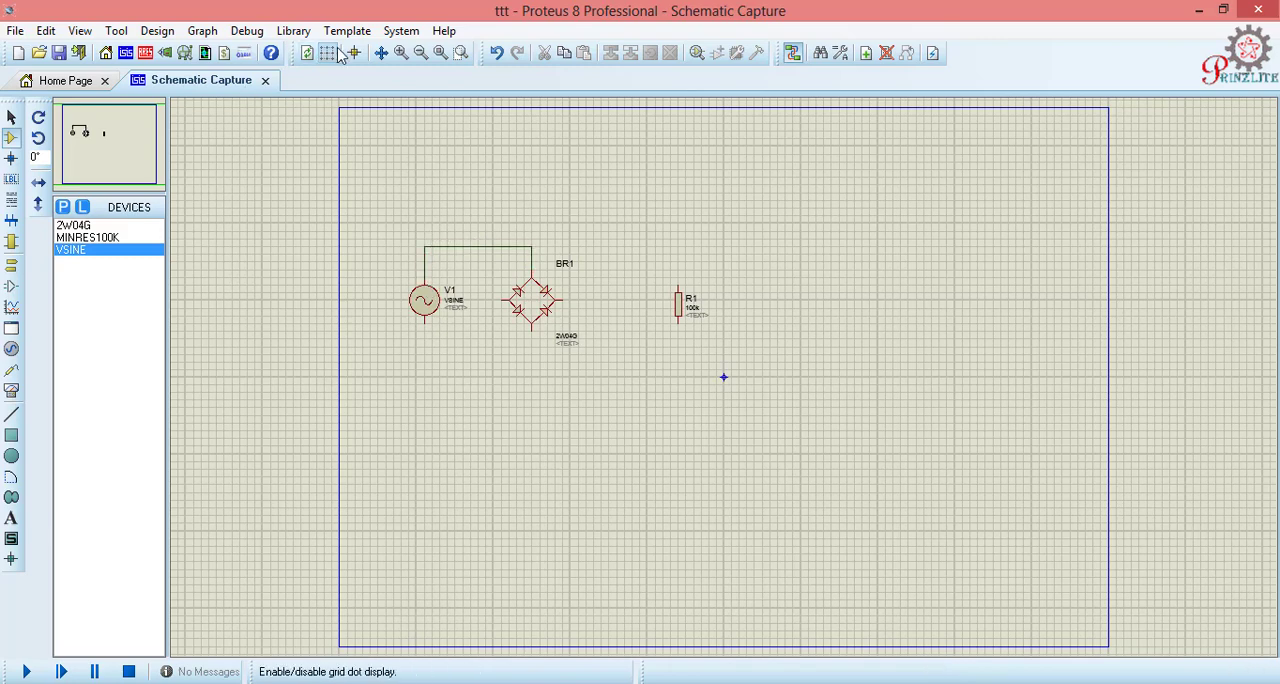
left_click(461, 53)
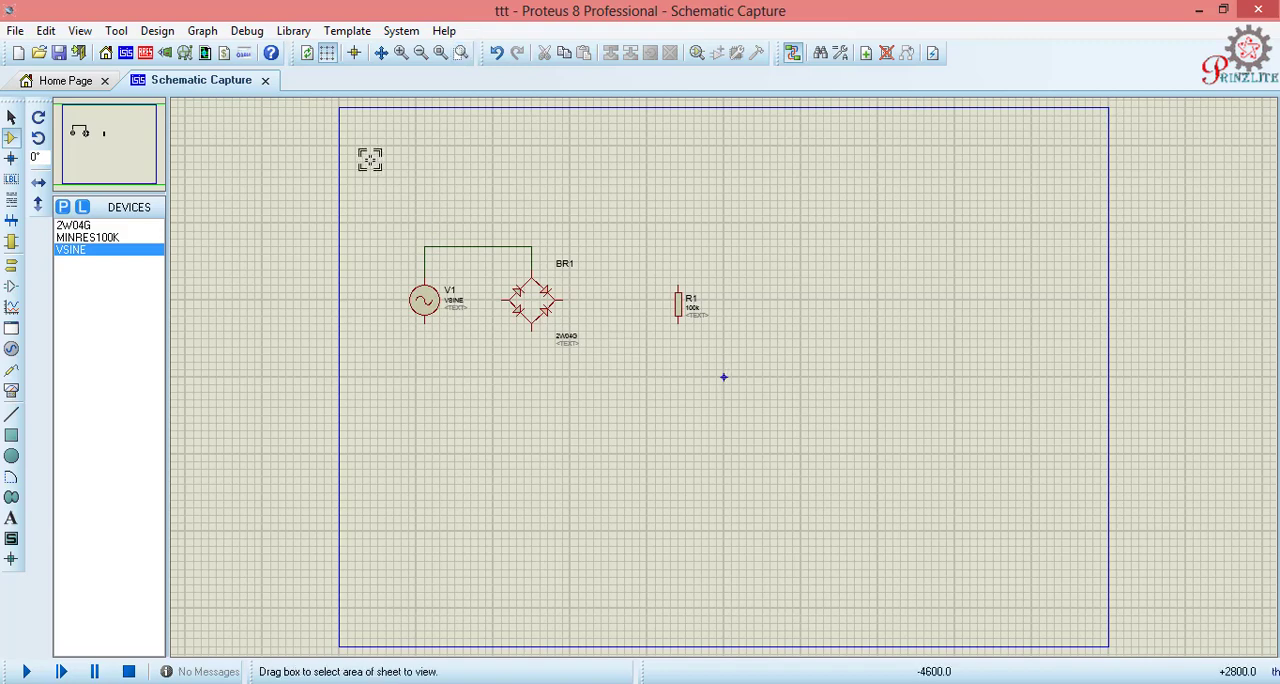
left_click_drag(332, 123, 756, 424)
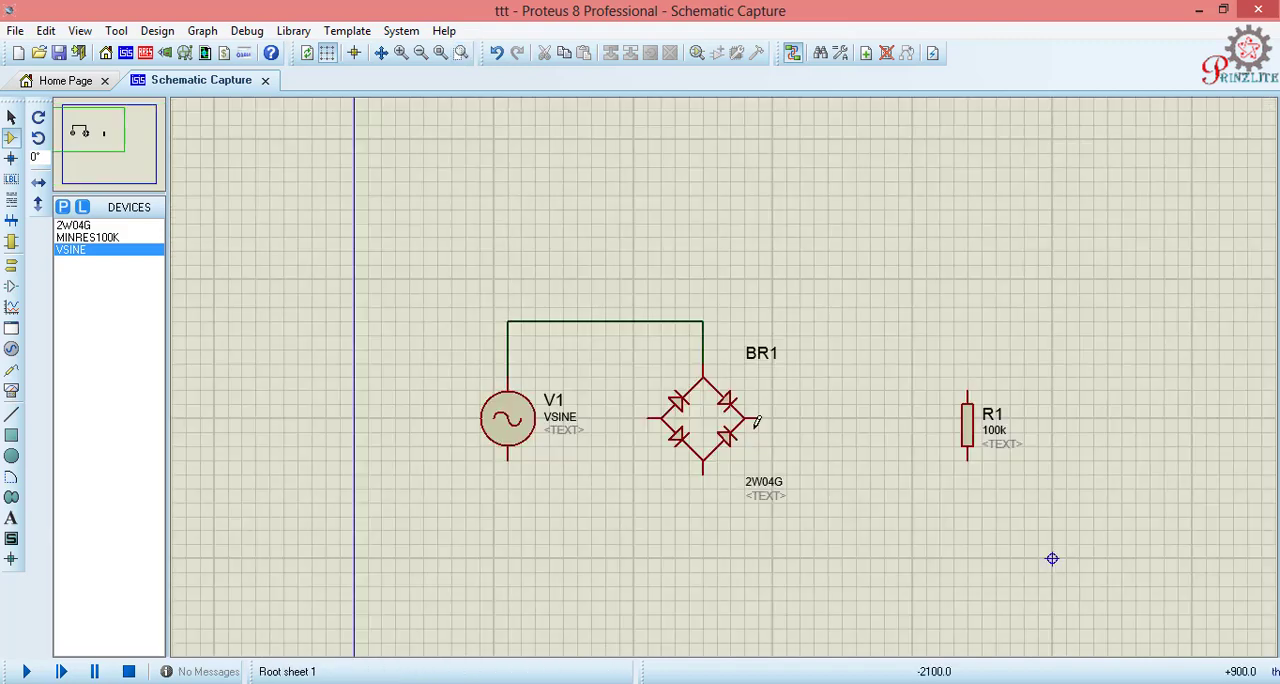
left_click(507, 459)
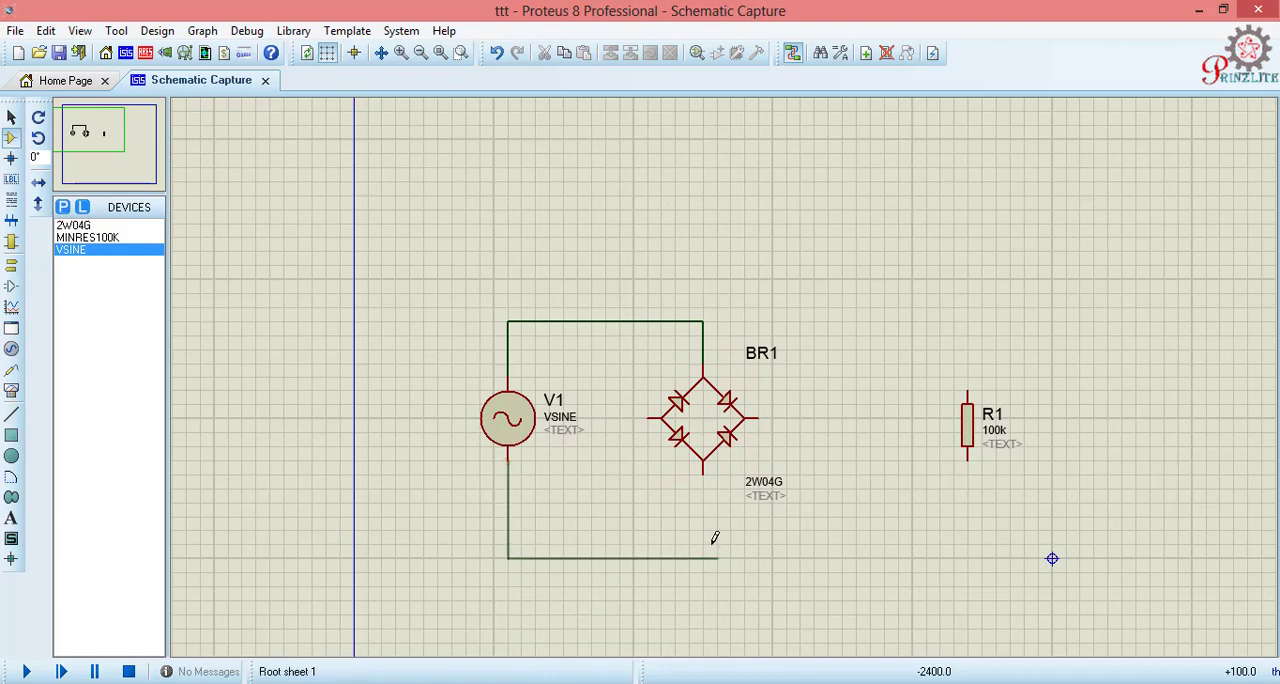
left_click(703, 462)
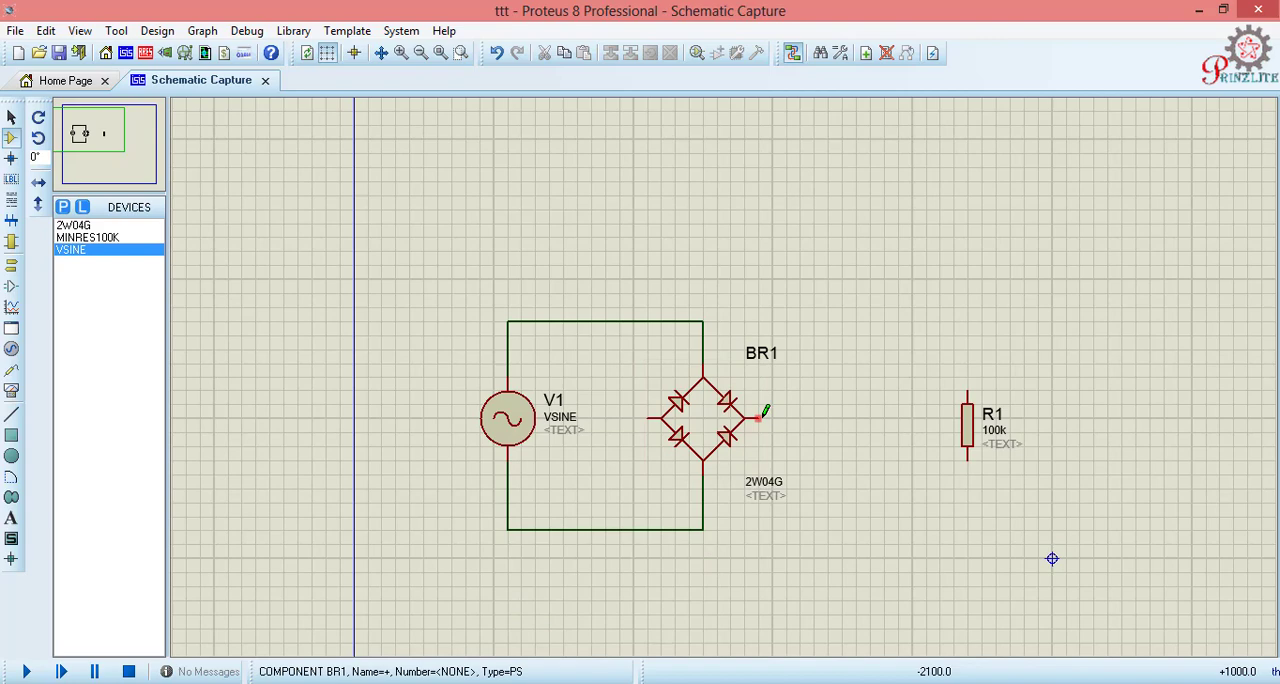
- Wire the bridge's positive output to the upper end of R1 and its negative output to the lower end
left_click(760, 418)
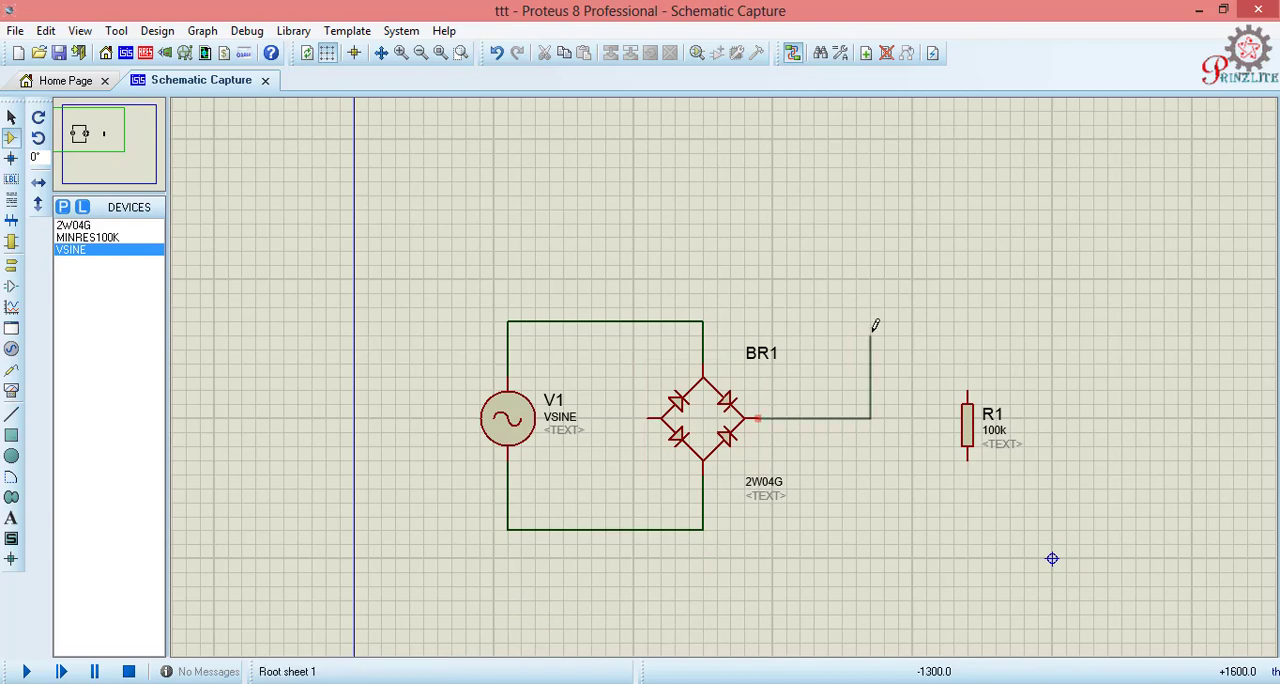
left_click(967, 318)
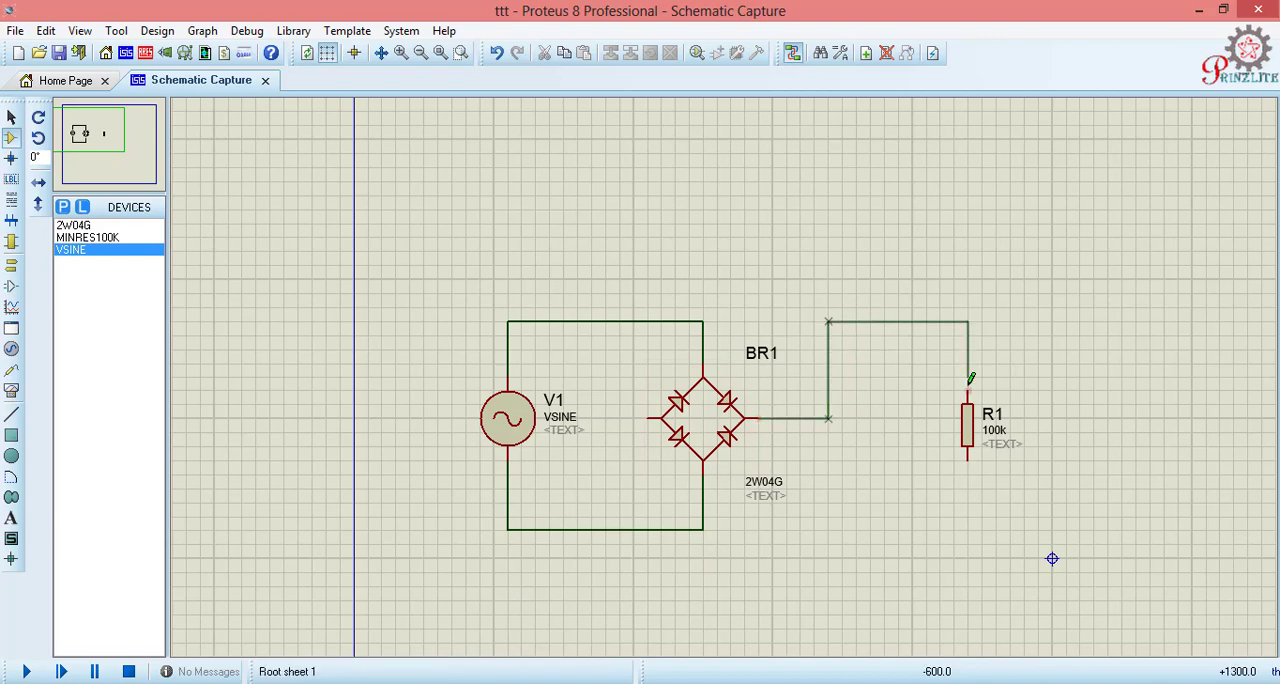
left_click(969, 382)
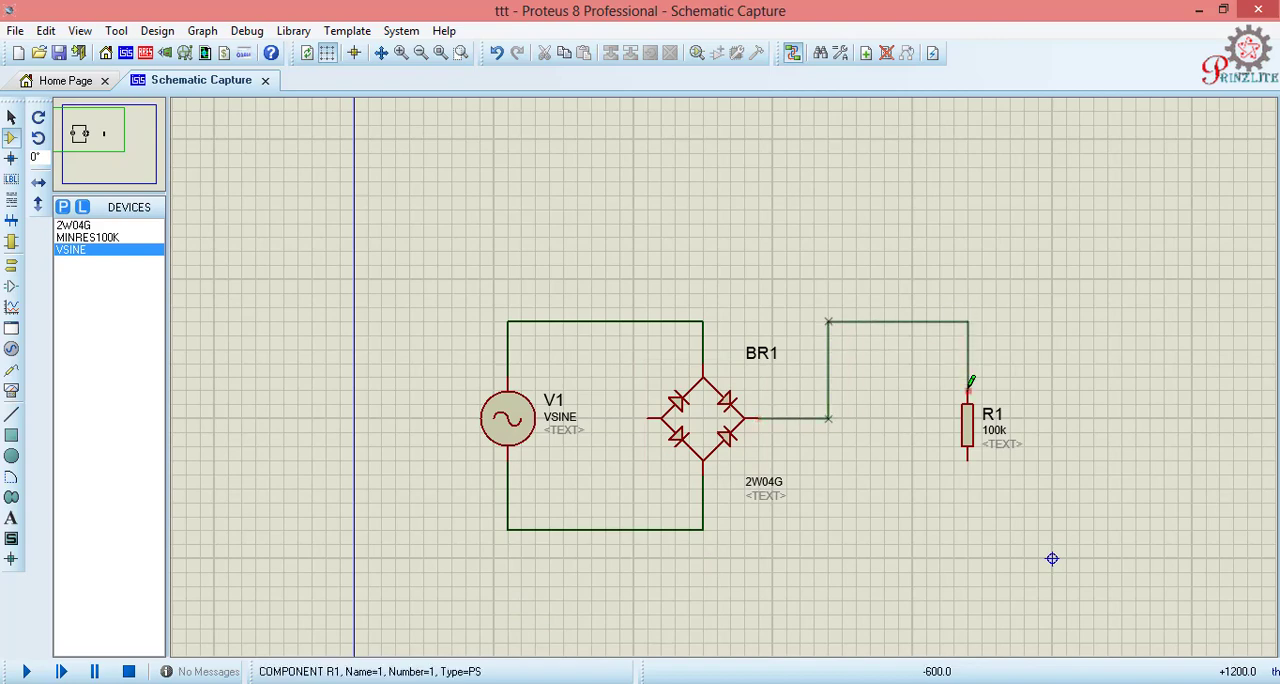
left_click(650, 418)
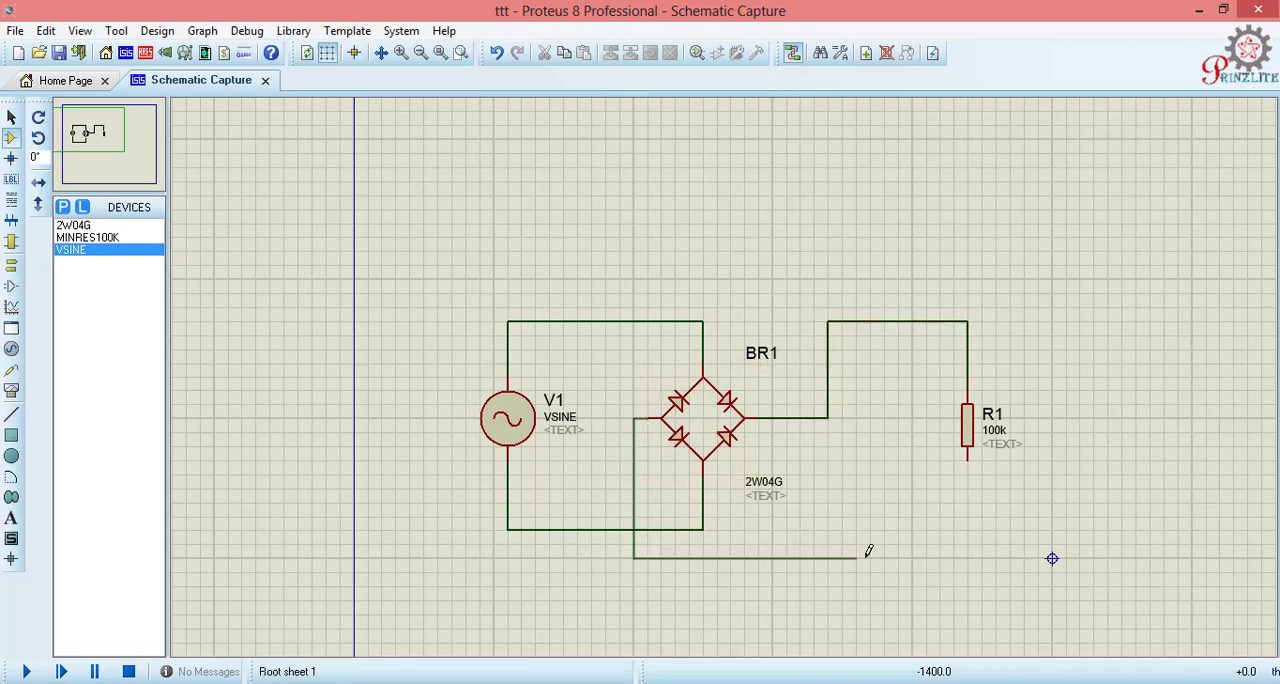
left_click(968, 460)
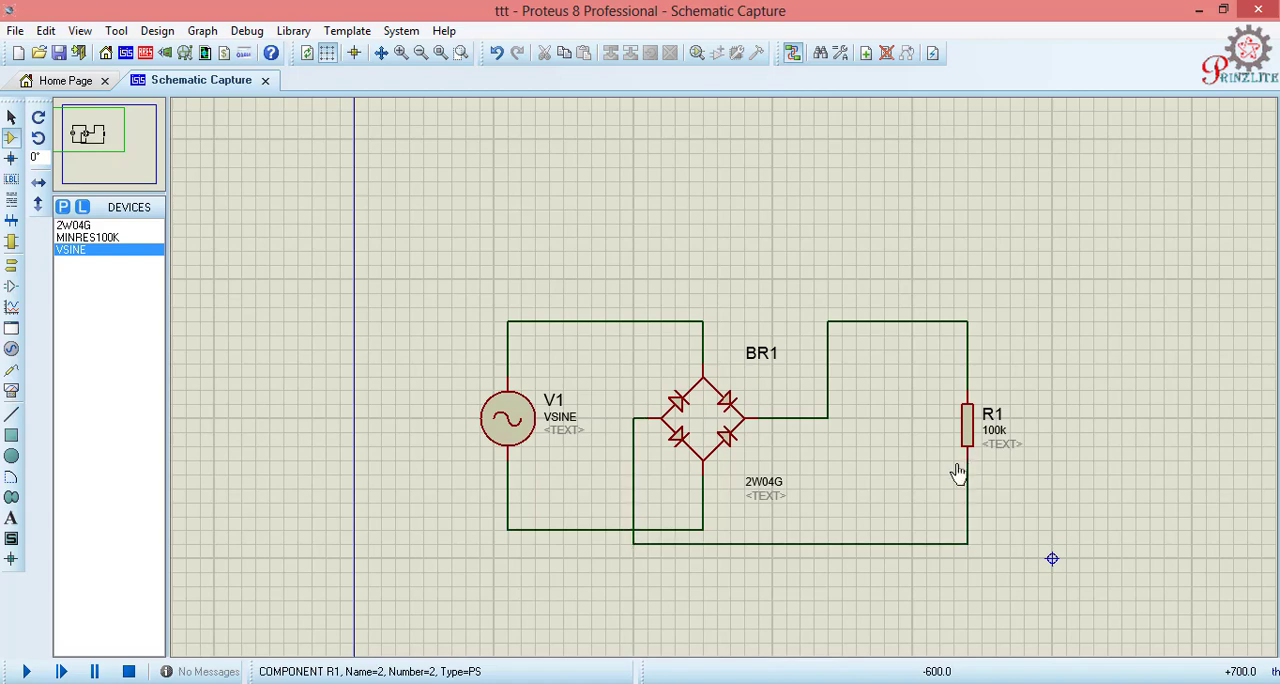
- Place a GROUND terminal below R1 and wire it to the bridge's negative output line
left_click(11, 265)
left_click(75, 287)
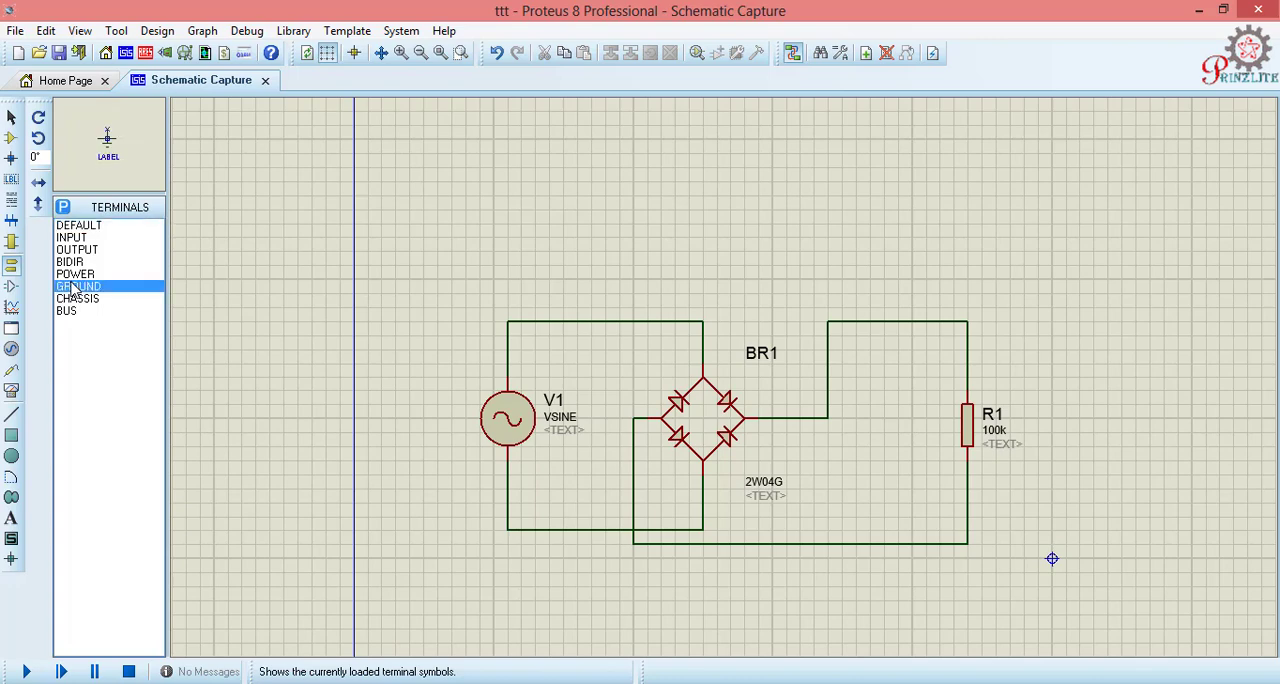
left_click(967, 588)
left_click(967, 576)
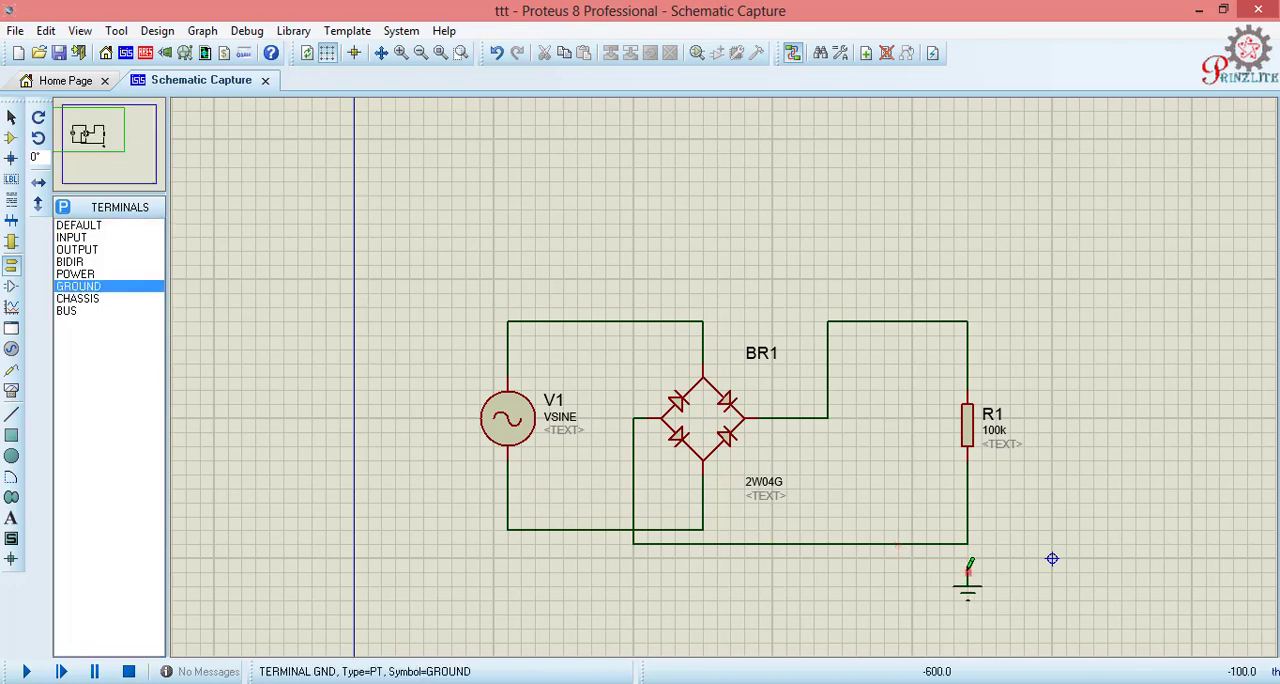
left_click(967, 543)
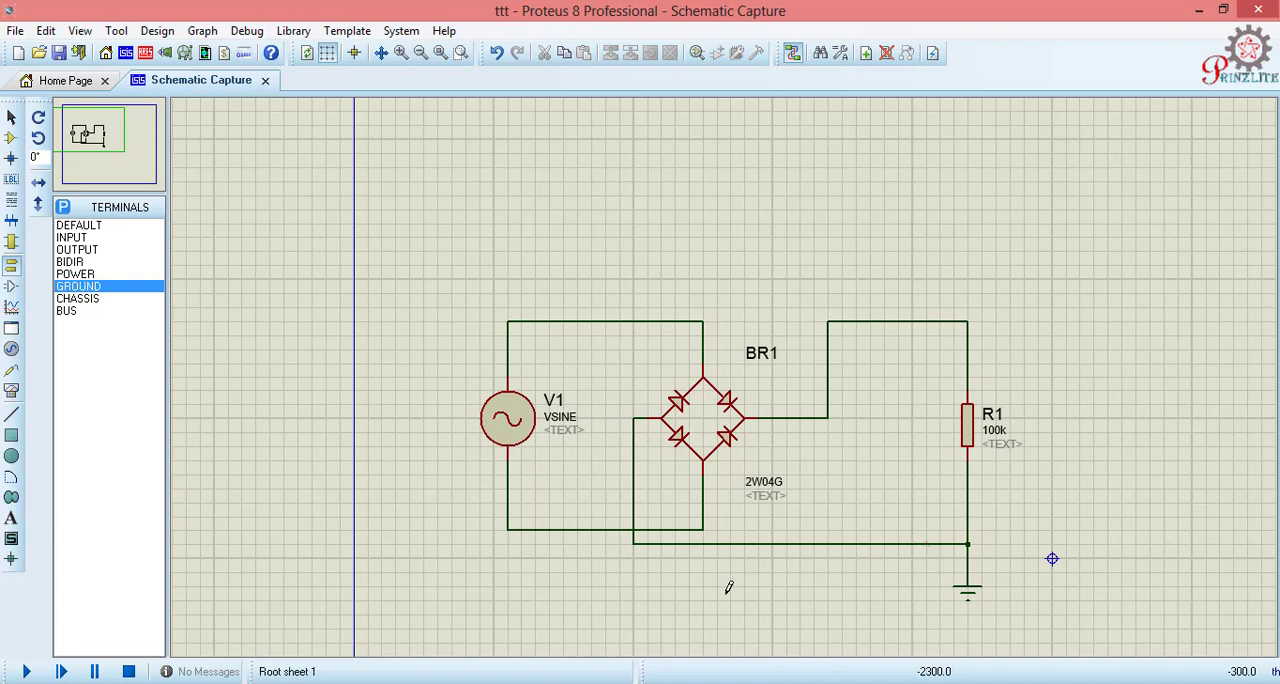
- Set the sine source V1 to an amplitude of 220 and a frequency of 50
double_click(505, 418)
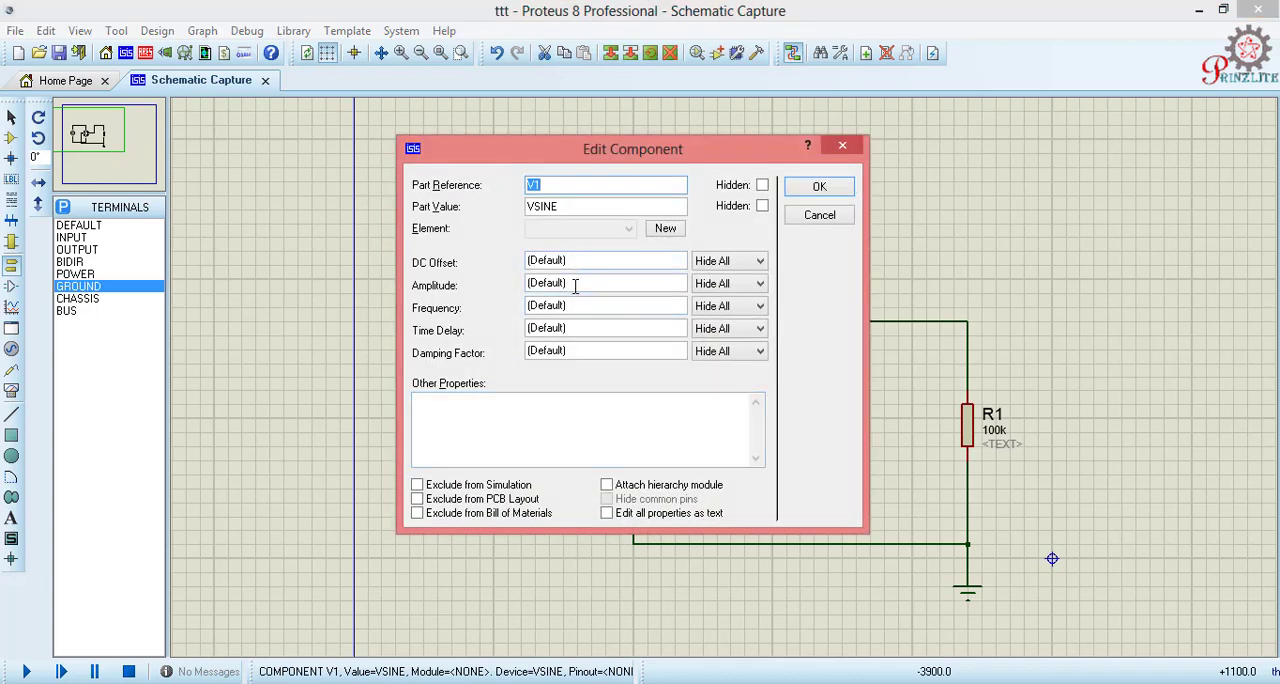
double_click(575, 285)
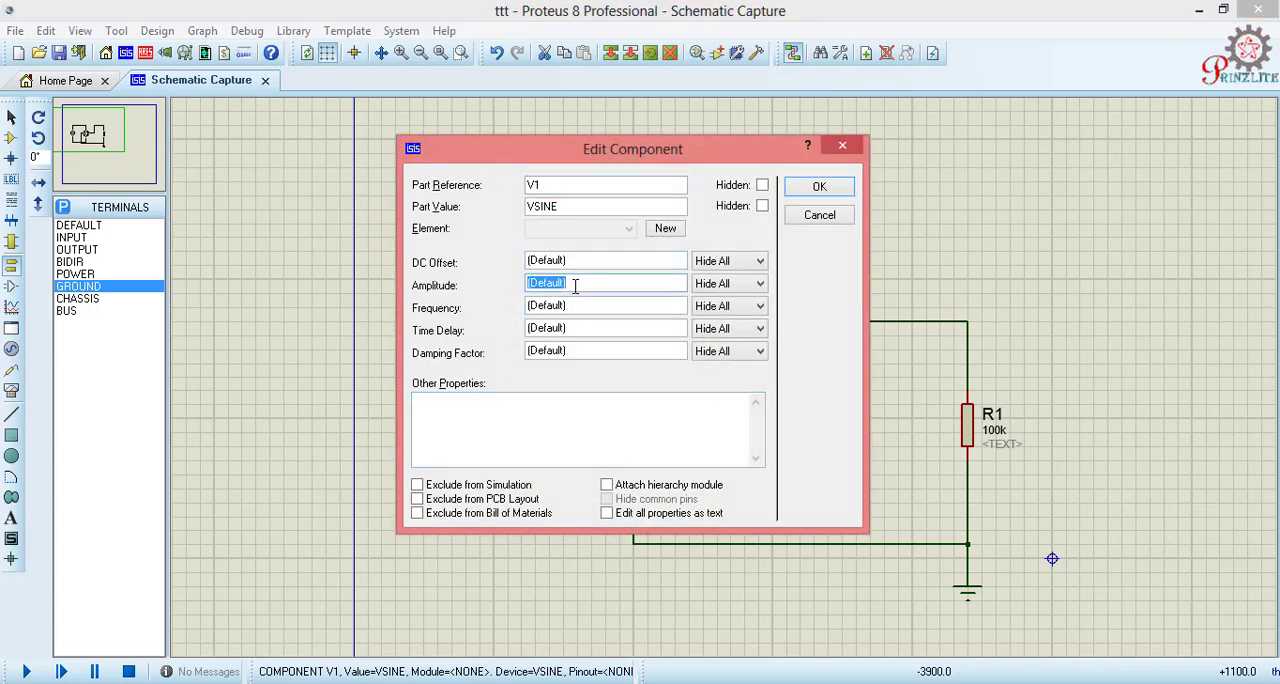
type("220")
double_click(577, 305)
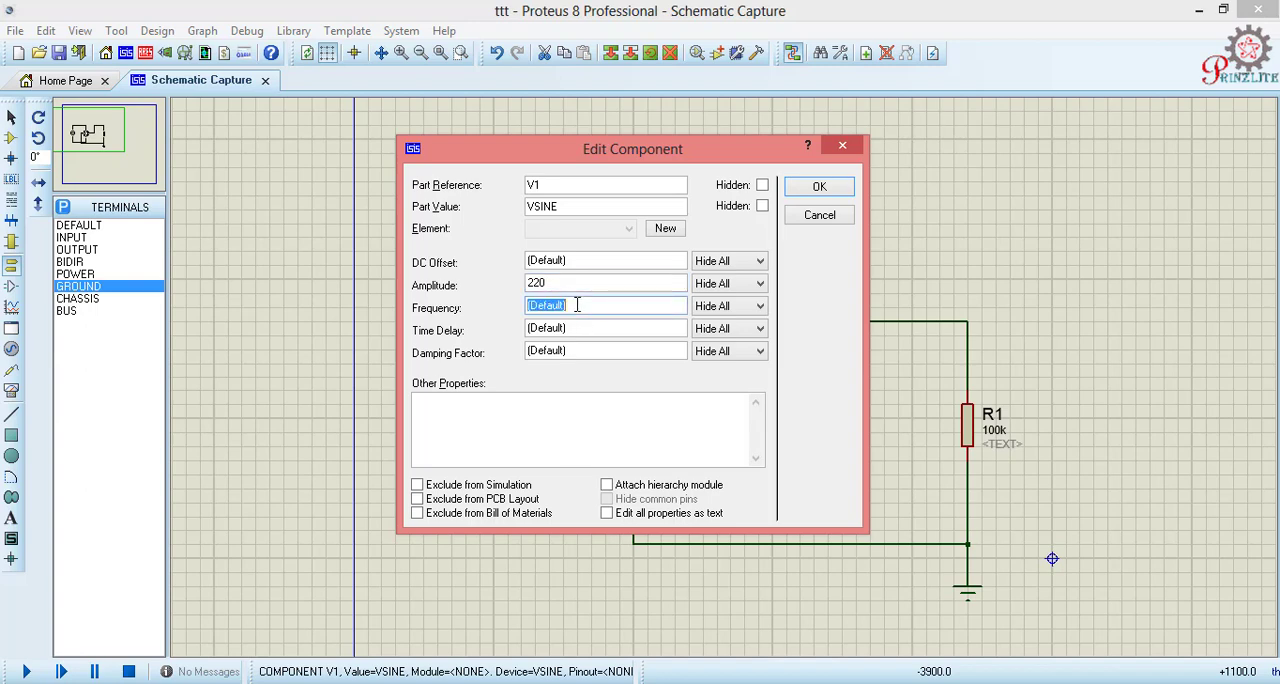
type("50")
left_click(804, 190)
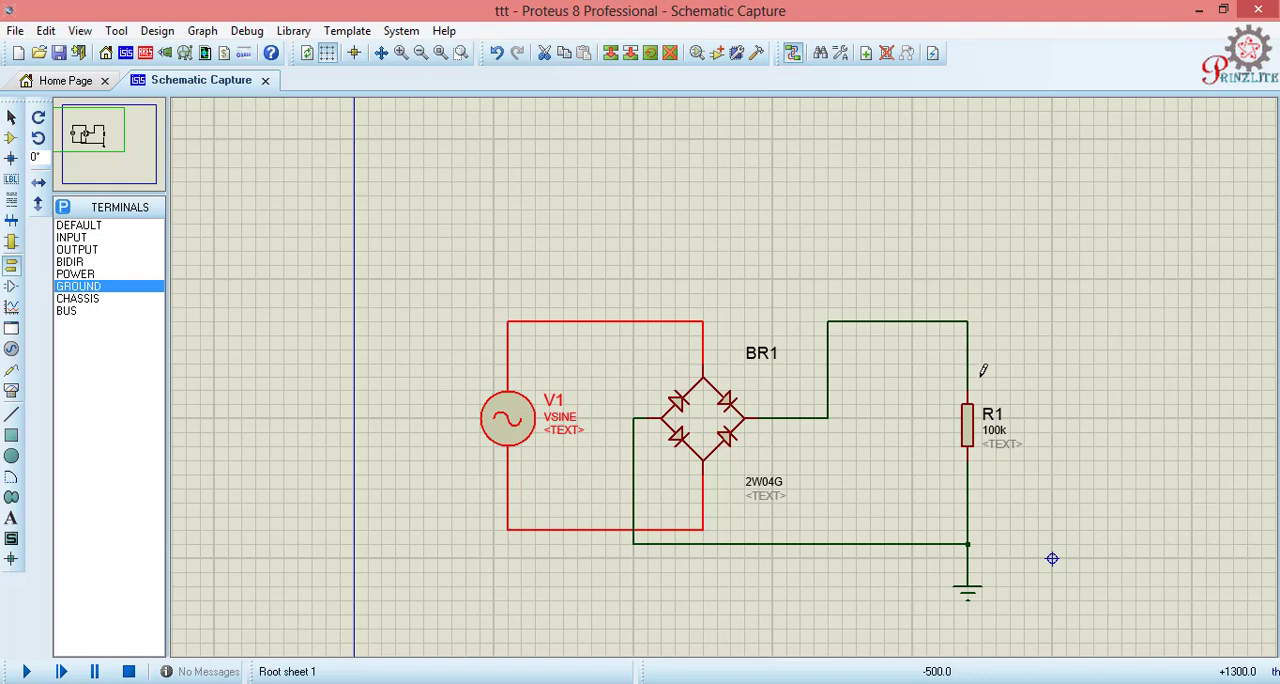
- Place an OSCILLOSCOPE instrument above and to the right of resistor R1
left_click(103, 136)
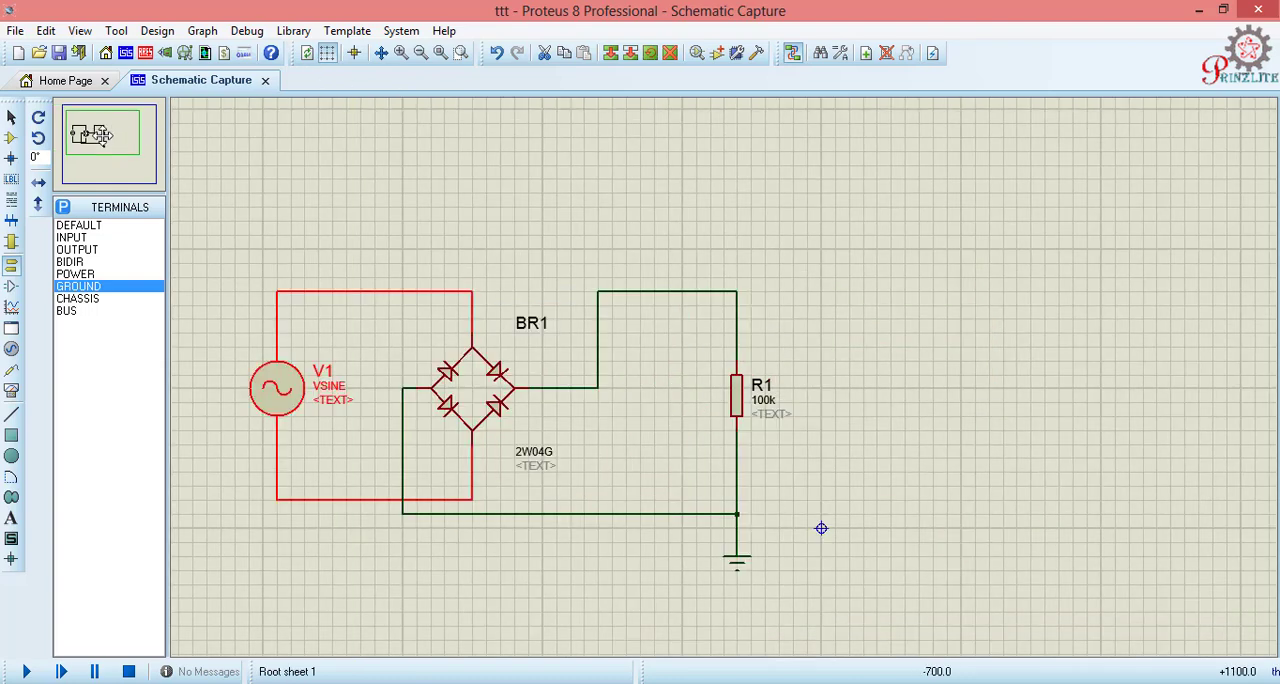
left_click(103, 136)
left_click(464, 492)
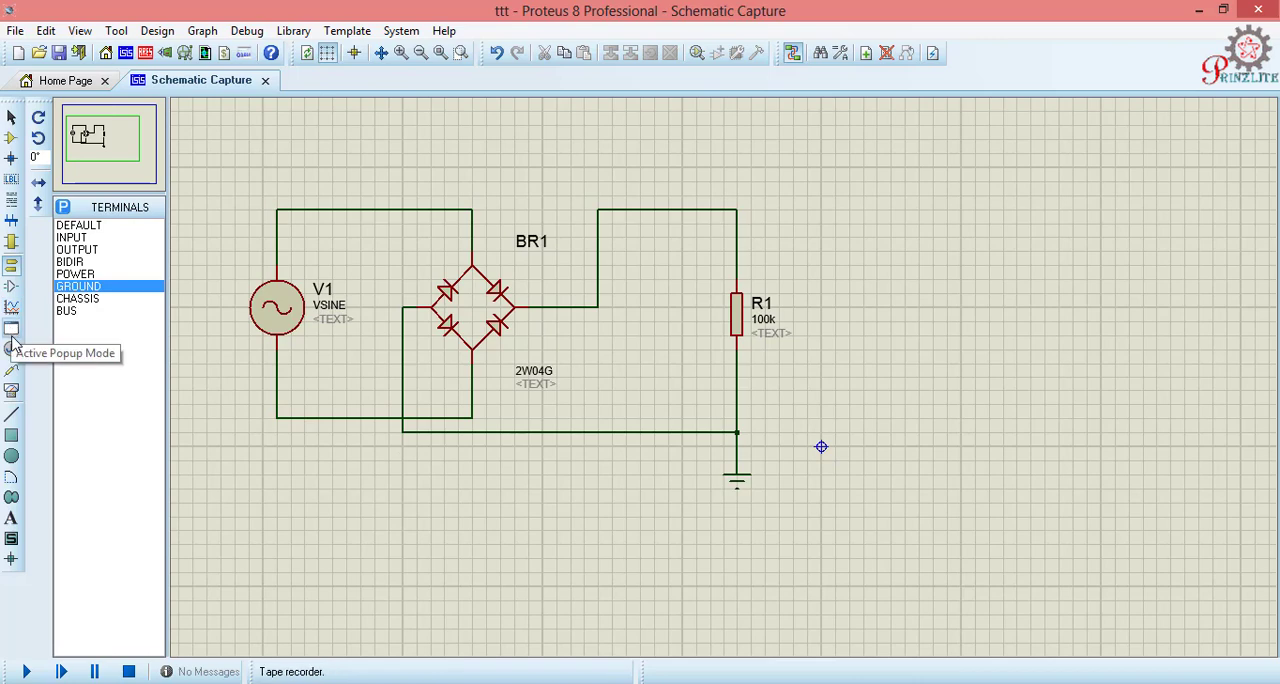
left_click(12, 392)
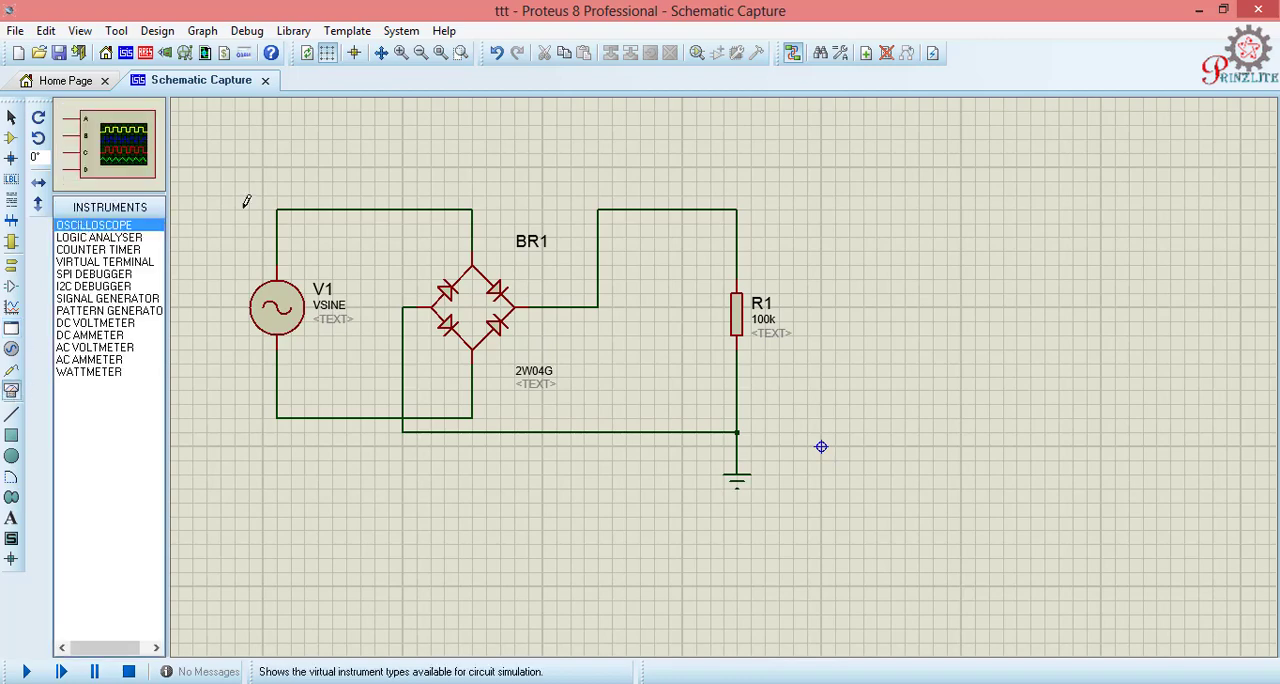
left_click(866, 137)
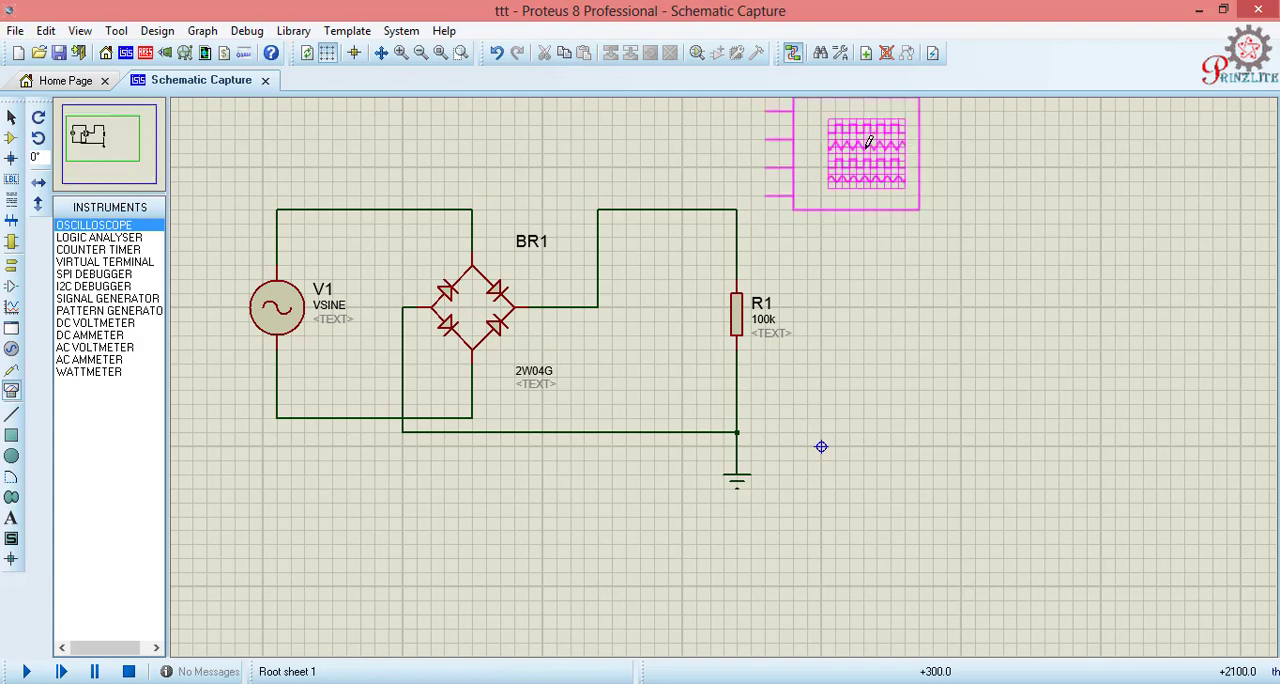
left_click(906, 168)
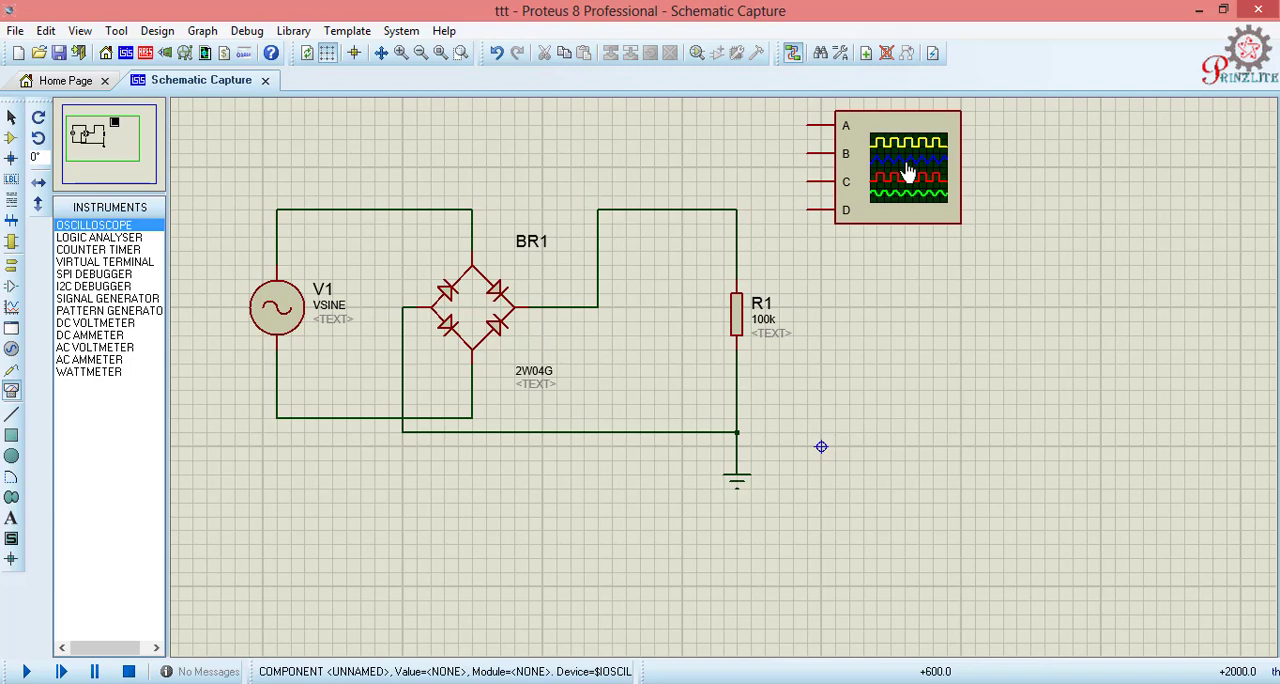
- Wire oscilloscope channel A to the bridge's positive output line above R1 and run the simulation
left_click(810, 123)
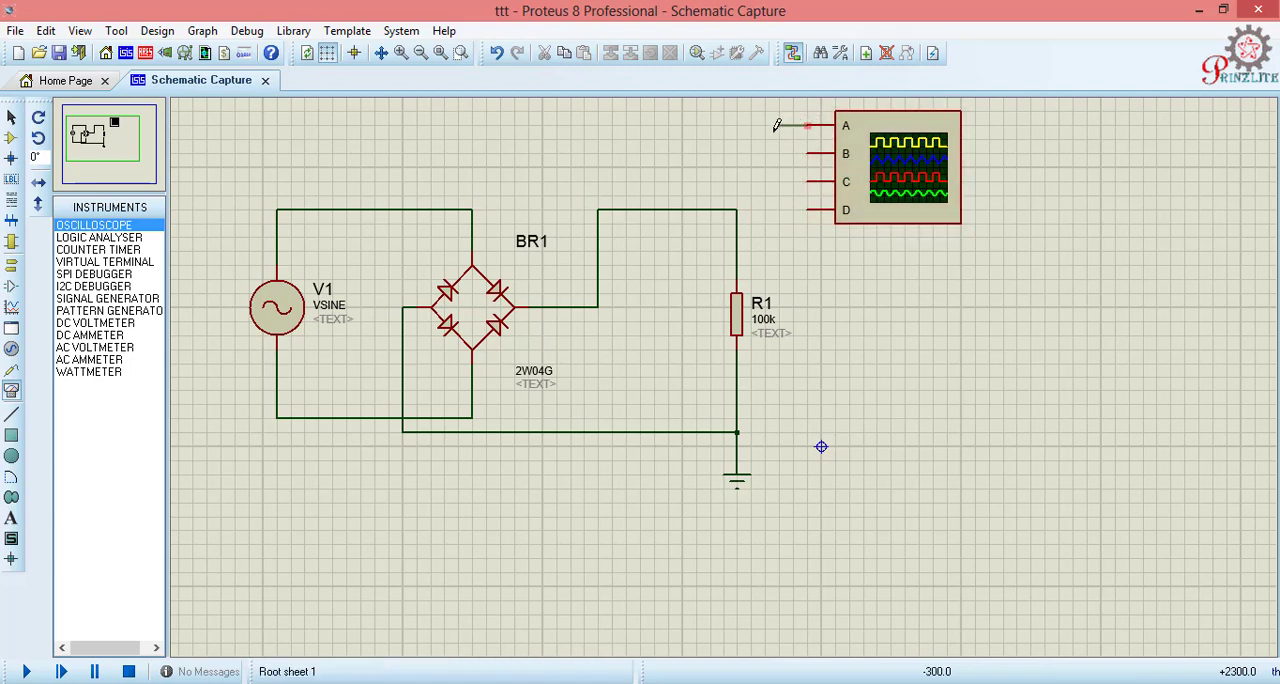
left_click(738, 208)
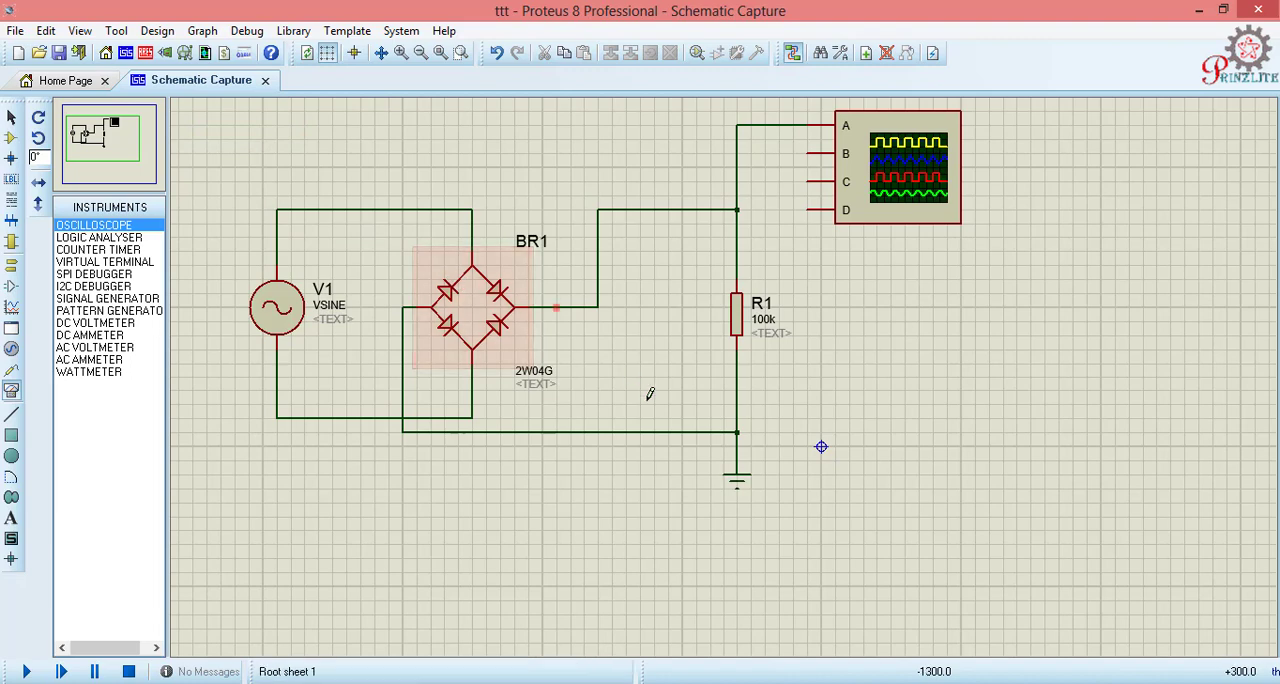
left_click(27, 672)
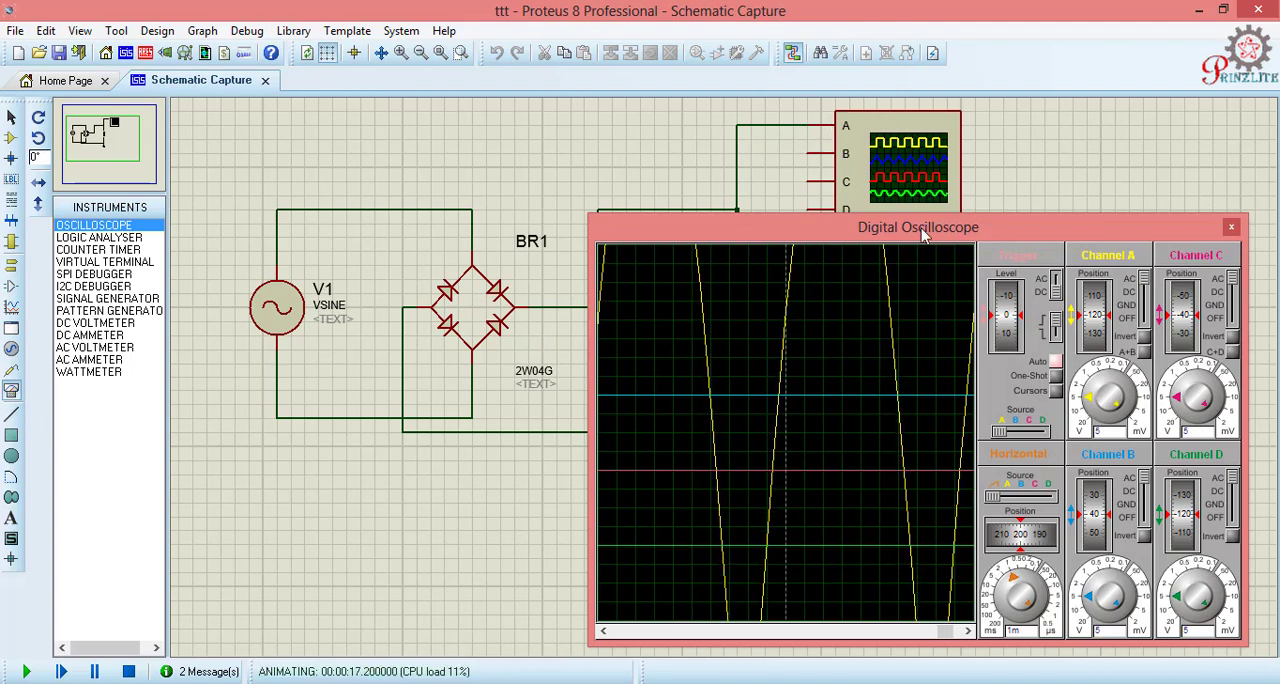
- Adjust the oscilloscope display to a channel A scale of 22.17 V, a channel A position of about 50 and a 4.82 ms time base
scroll(1112, 400, "down", 5)
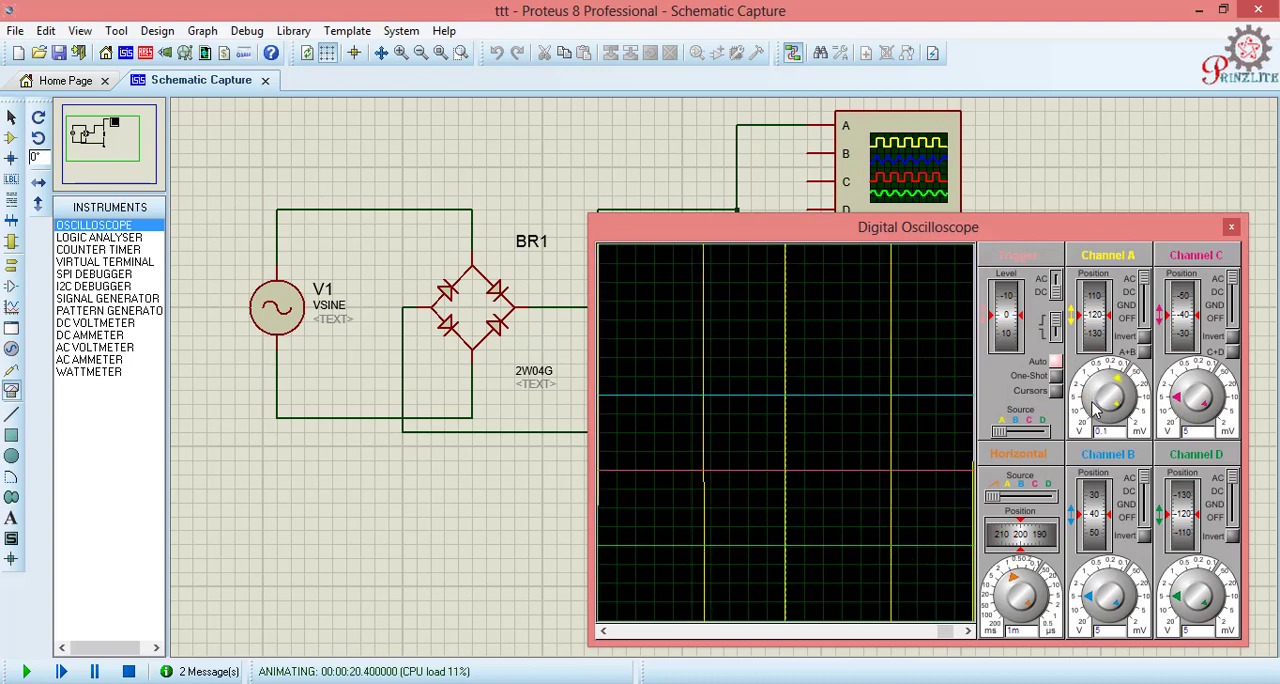
scroll(1112, 398, "up", 6)
left_click(1110, 394)
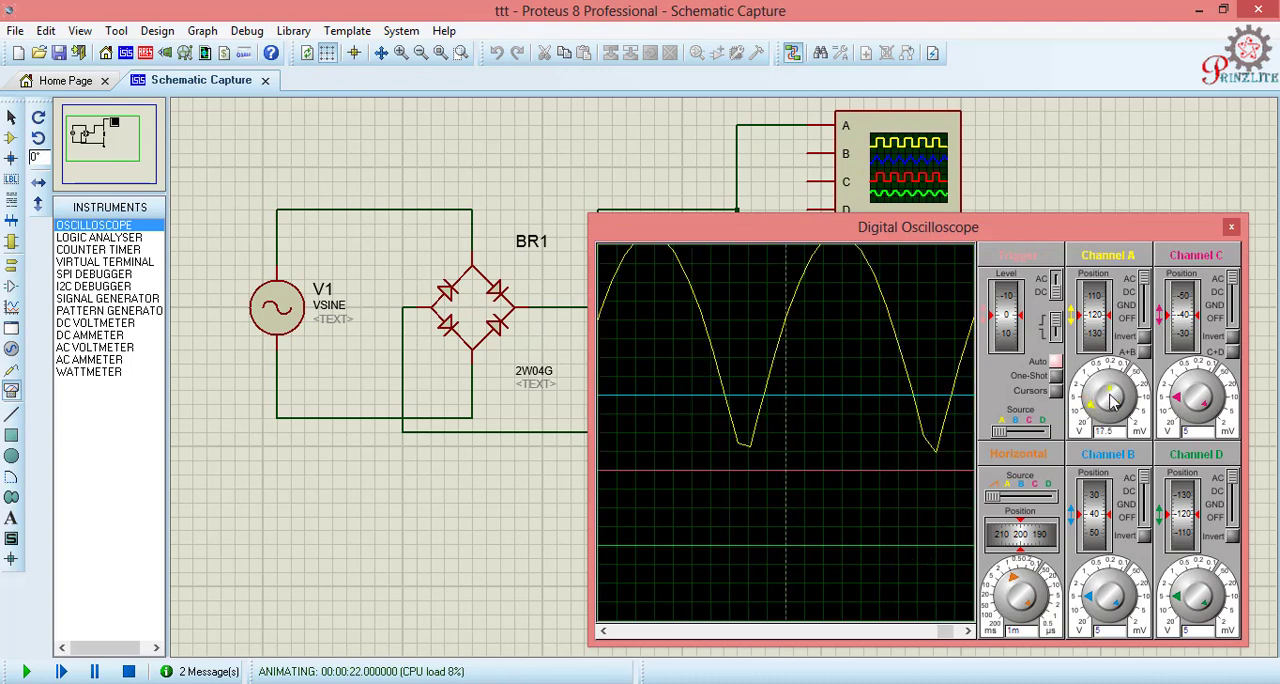
left_click(1101, 396)
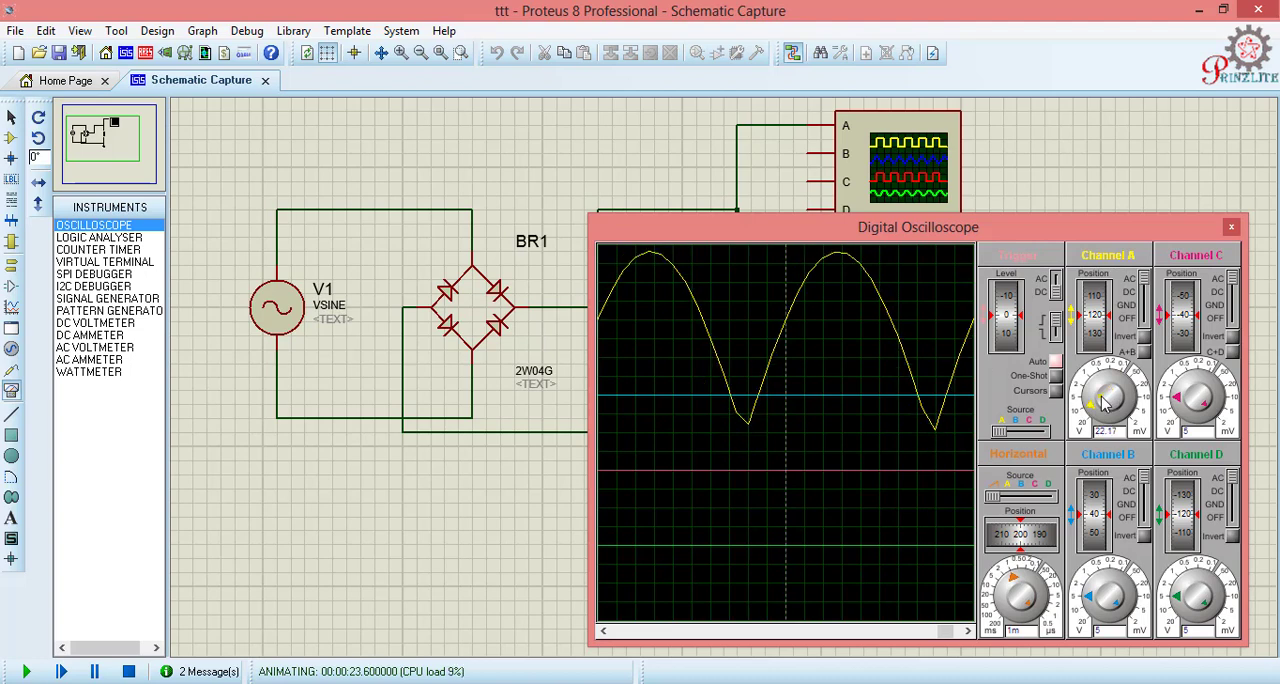
left_click_drag(1093, 306, 1097, 352)
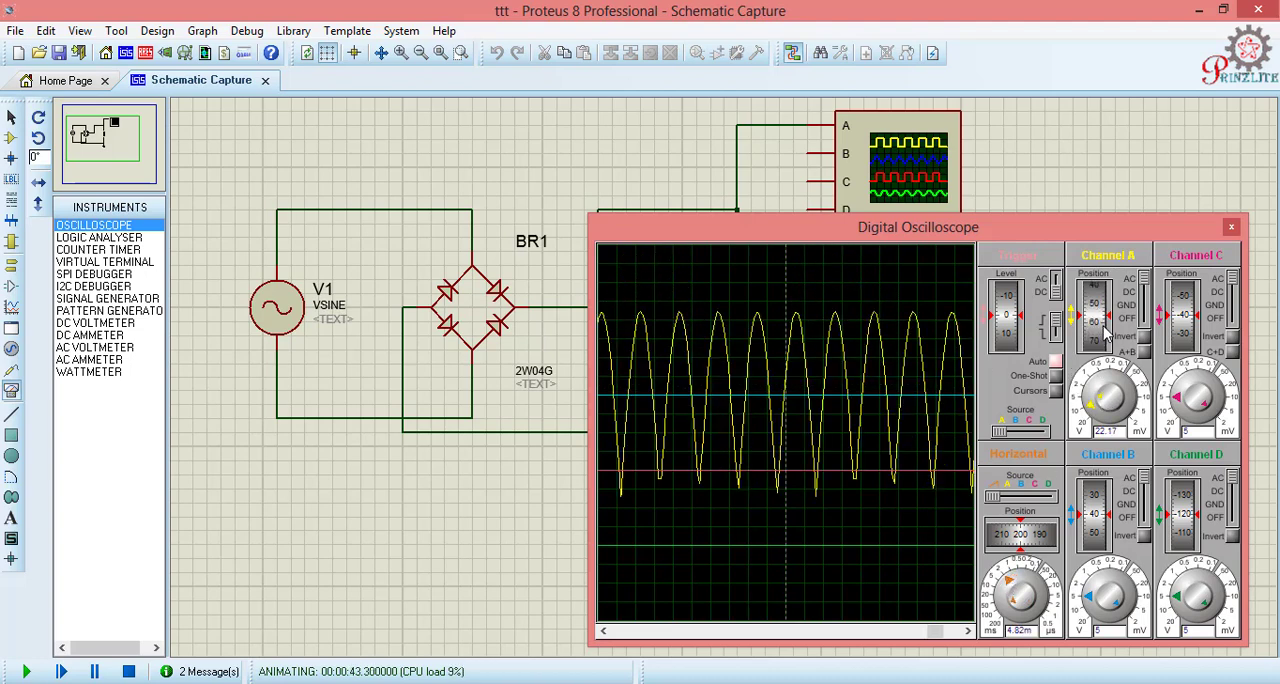
mouse_move(1097, 322)
left_mouse_down()
mouse_move(1096, 347)
mouse_move(1094, 323)
left_mouse_up()
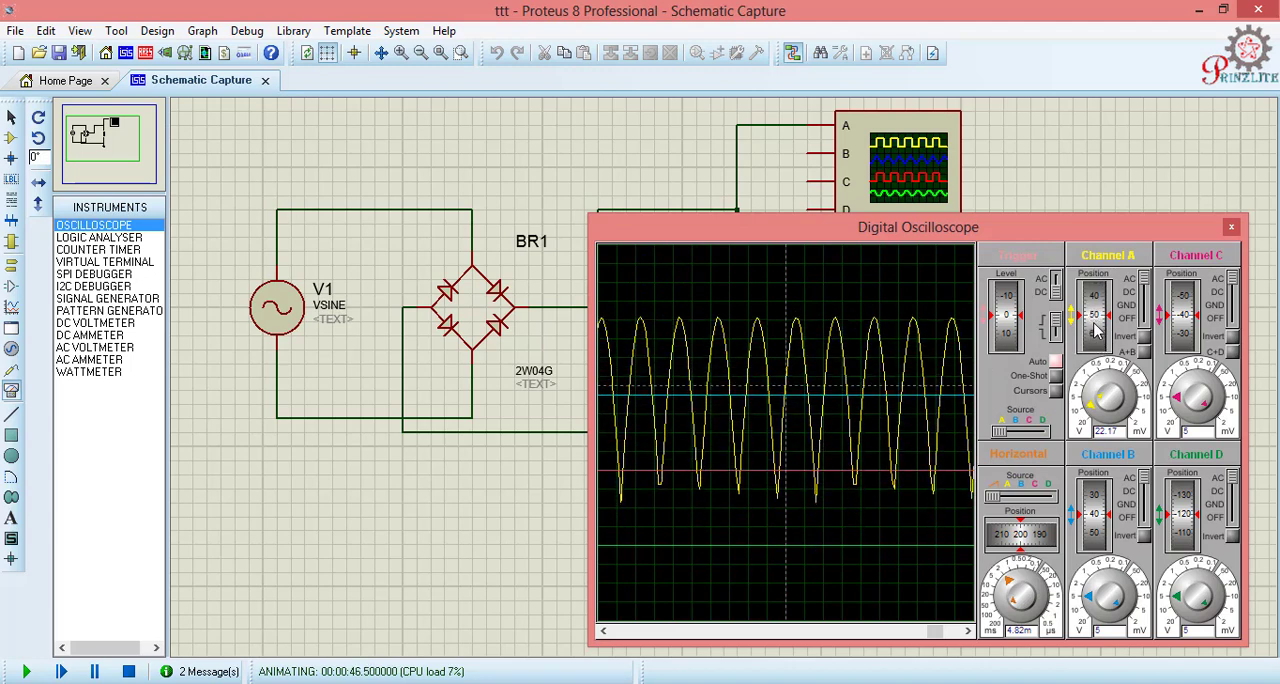